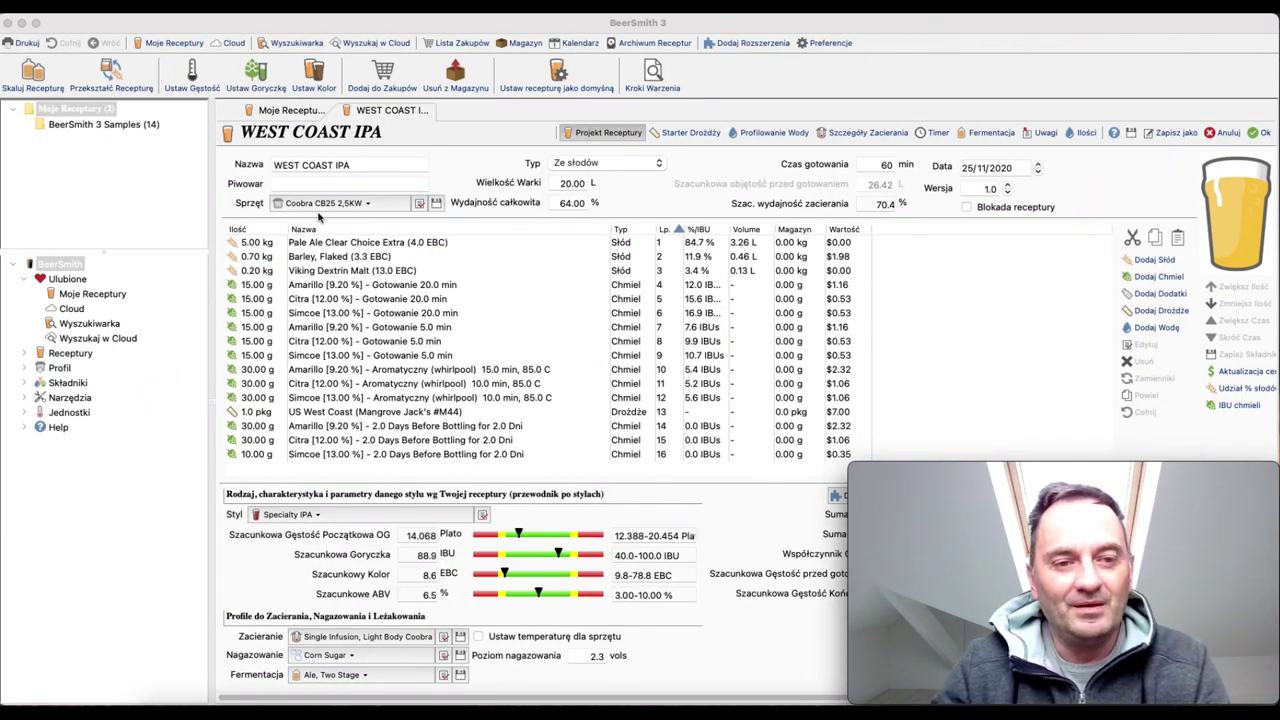
# Step: Review the recipe's Coobra CB25 2,5KW equipment profile and its Single Infusion, Light Body mash profile, closing both without changes
pyautogui.click(421, 204)
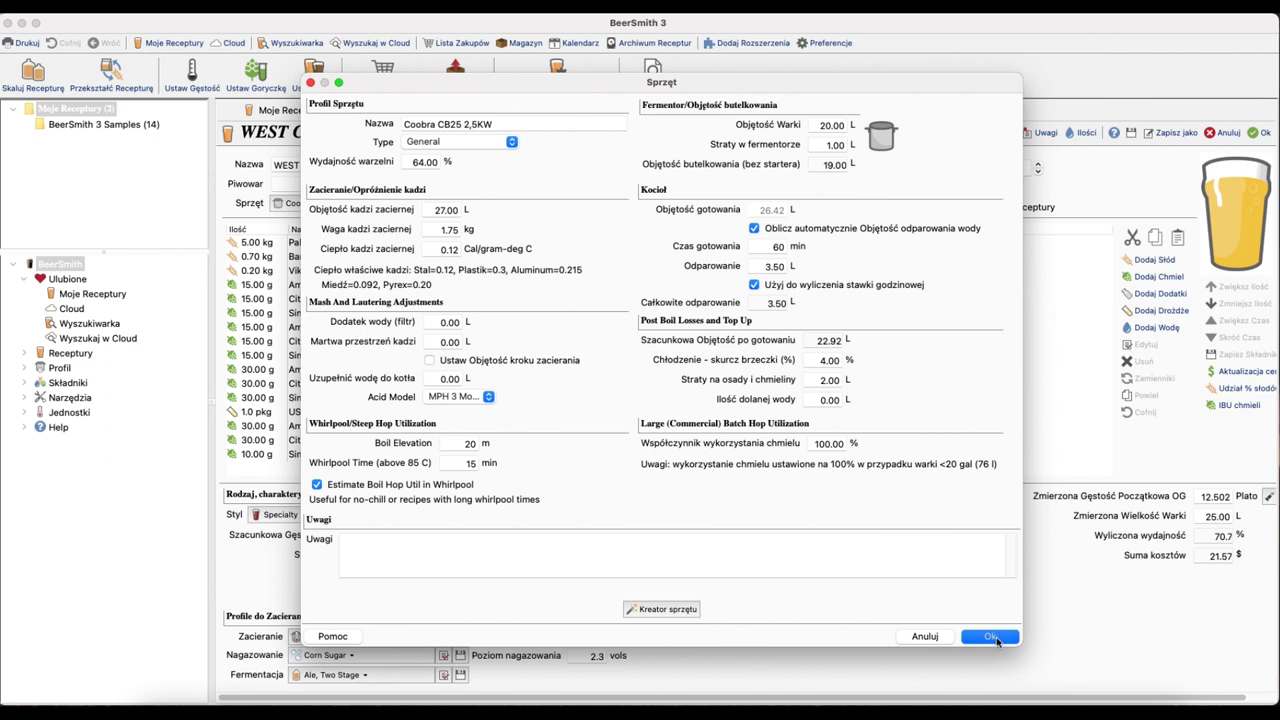
pyautogui.click(932, 642)
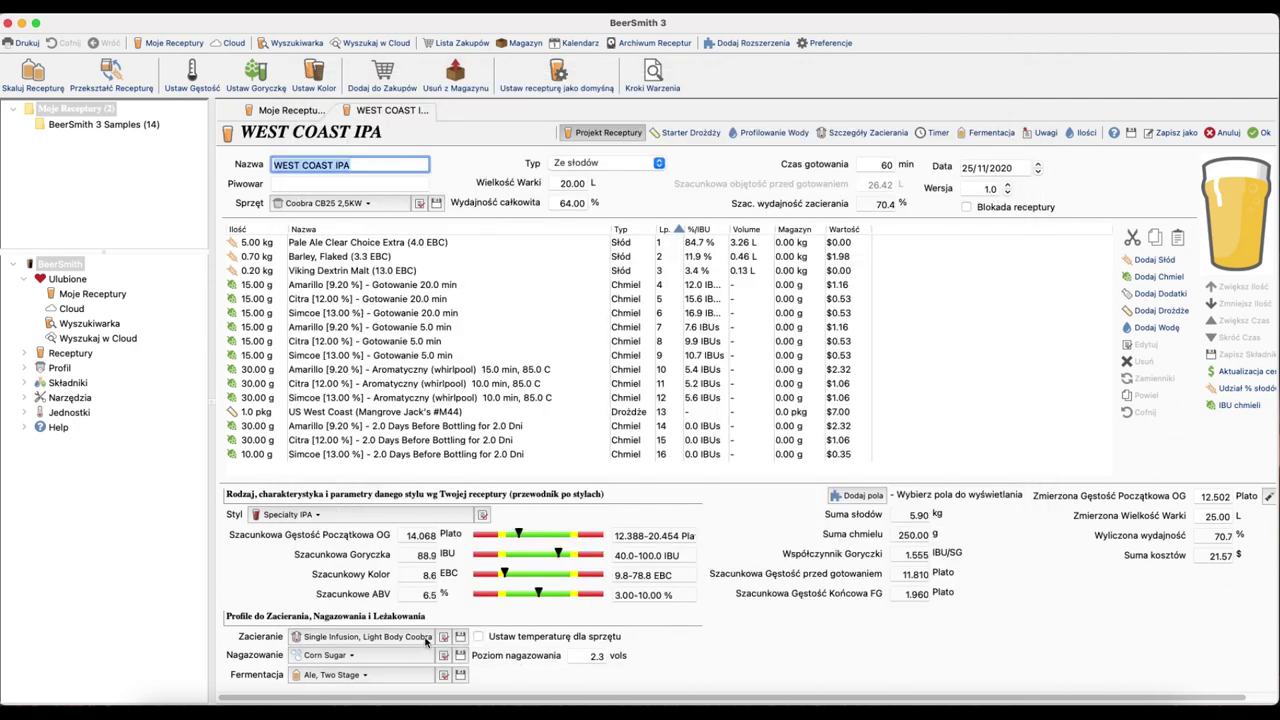
pyautogui.click(444, 638)
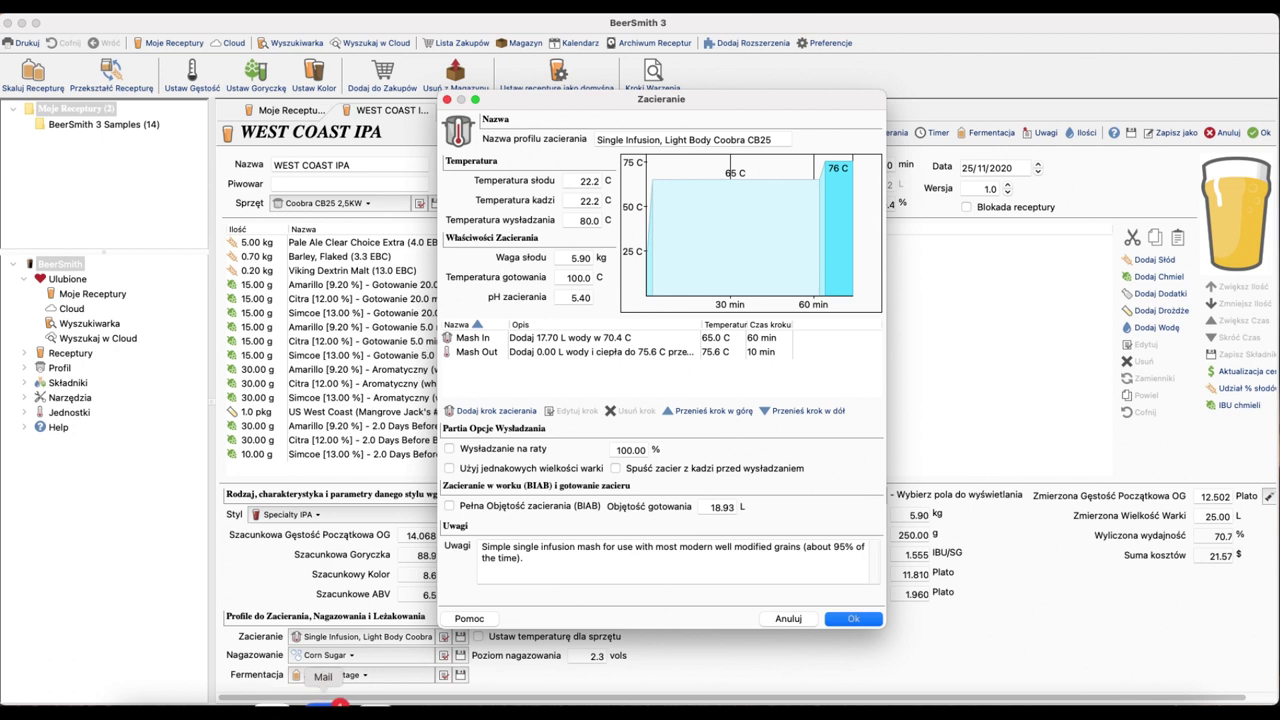
pyautogui.rightClick(335, 703)
pyautogui.click(331, 669)
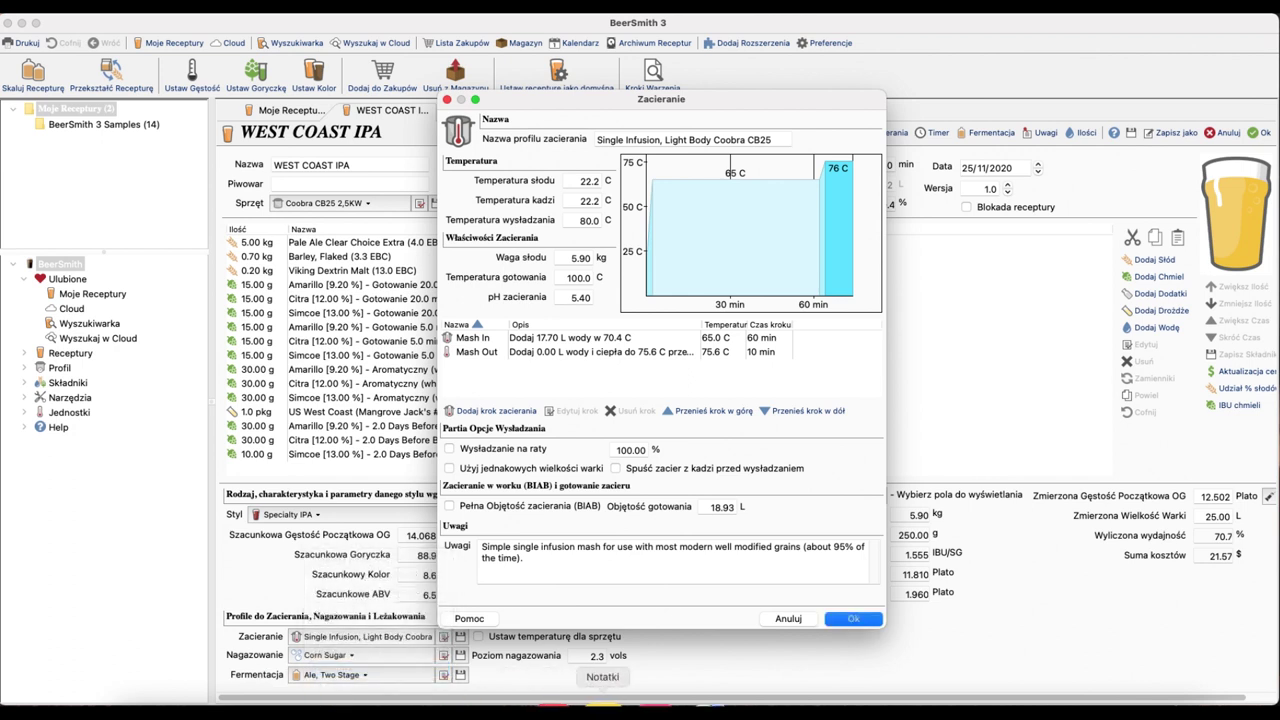
pyautogui.click(1025, 700)
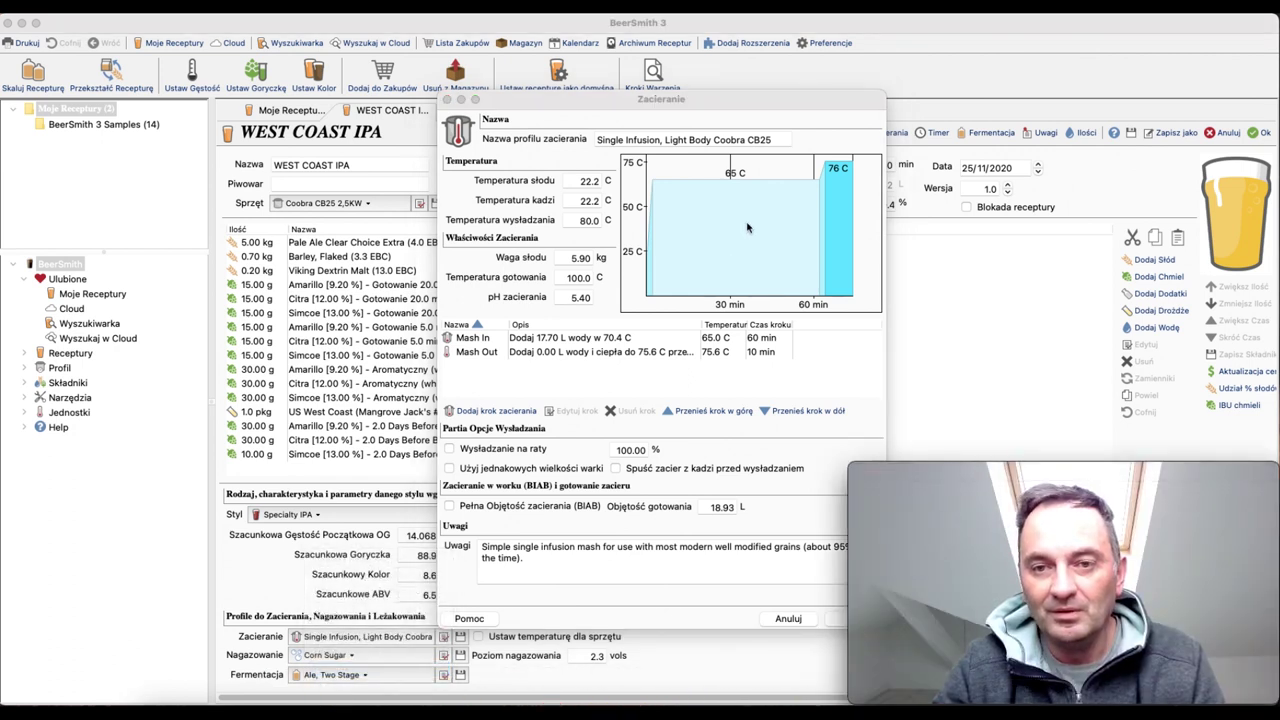
pyautogui.click(447, 101)
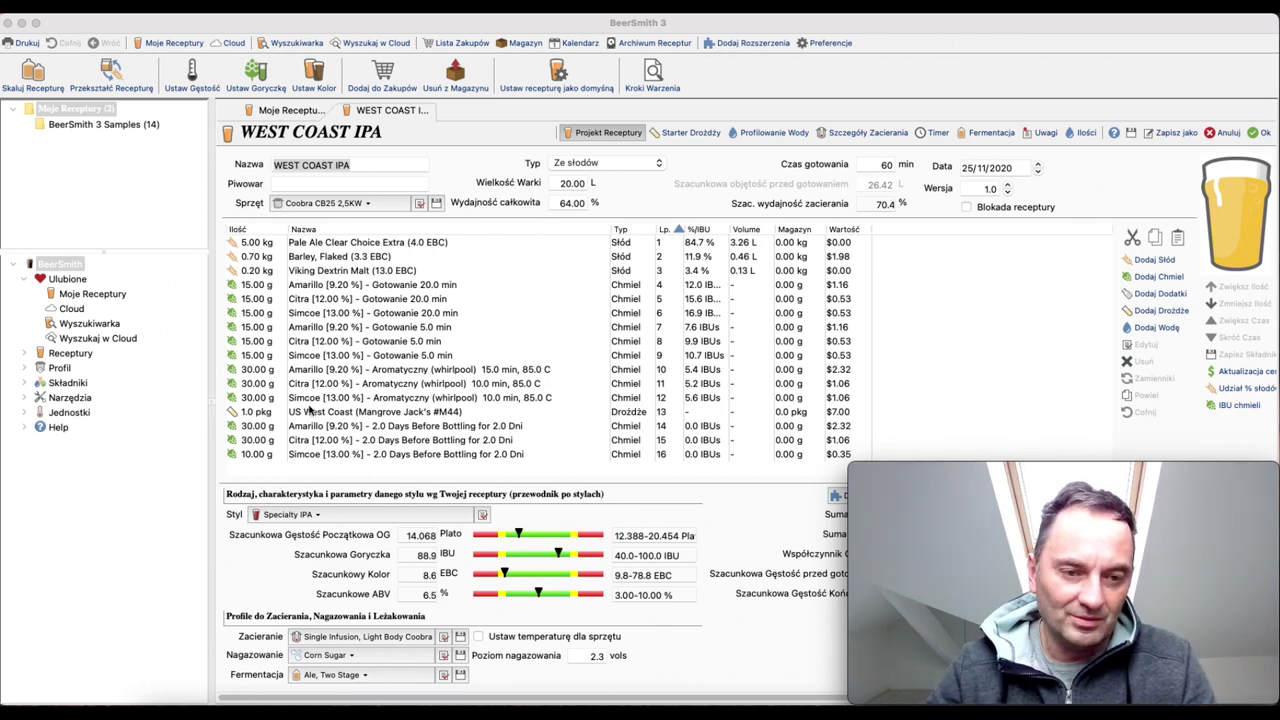
# Step: View the description of the US West Coast (Mangrove Jack's #M44) yeast in the ingredient list
pyautogui.click(307, 413)
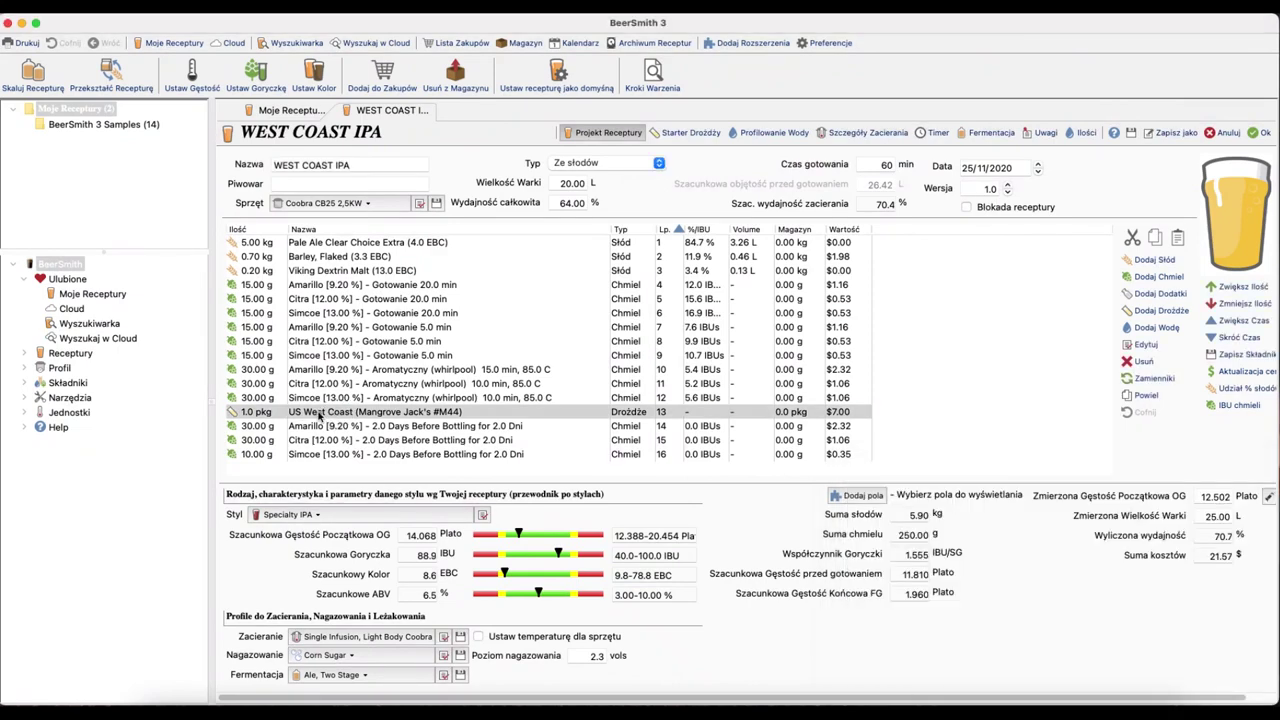
pyautogui.moveTo(358, 415)
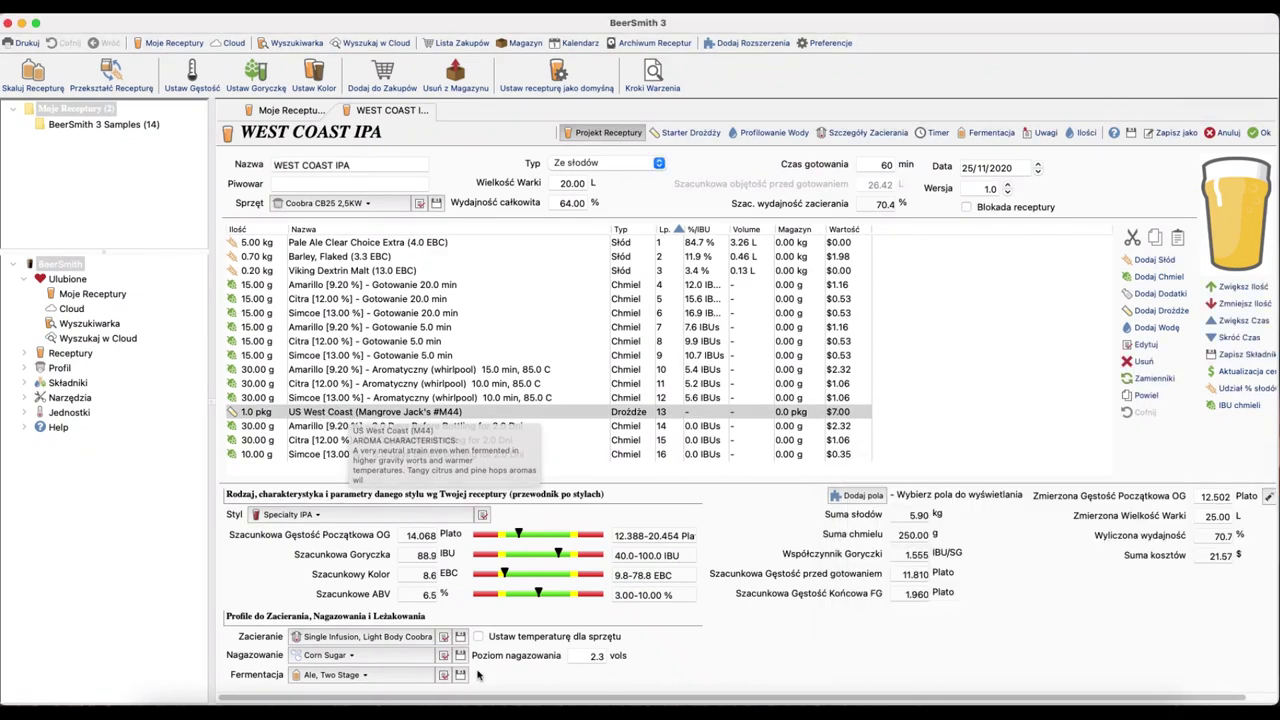
pyautogui.click(1029, 705)
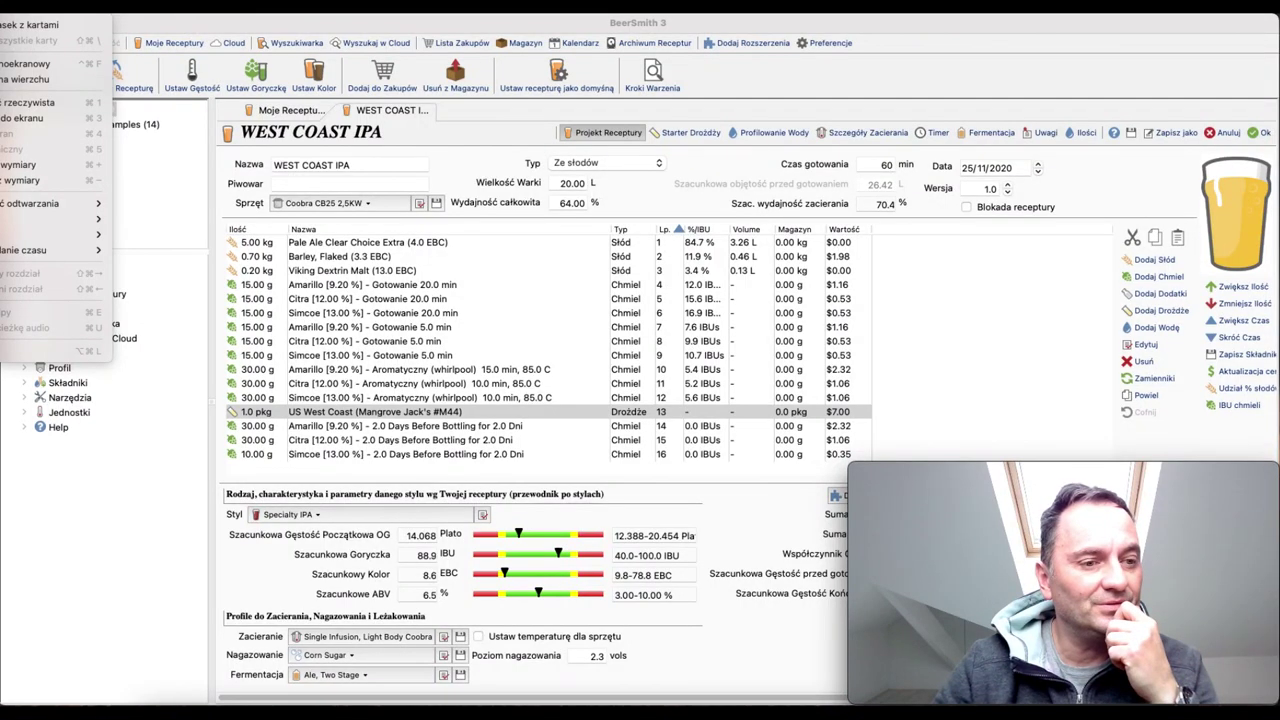
pyautogui.moveTo(26, 14)
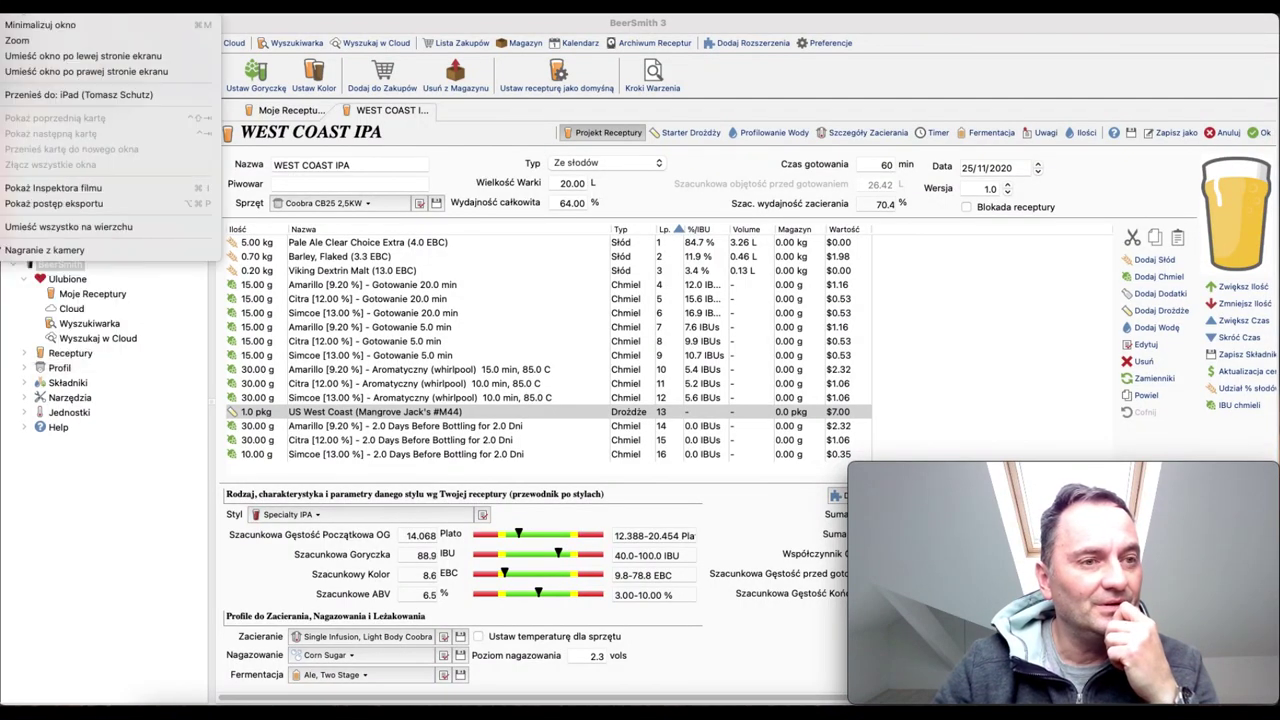
pyautogui.click(97, 229)
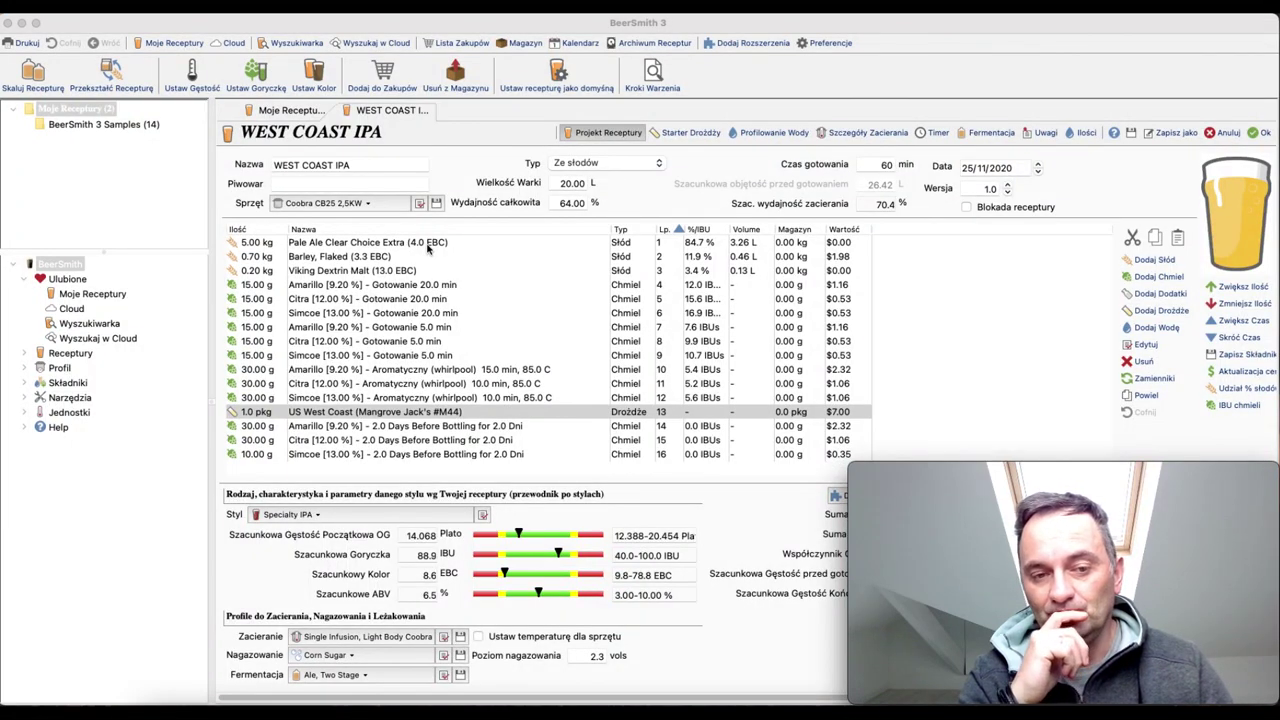
# Step: Set the boil time of the 5-minute Amarillo hop addition to 0 min
pyautogui.doubleClick(420, 330)
pyautogui.doubleClick(588, 370)
pyautogui.write('0')
pyautogui.click(850, 460)
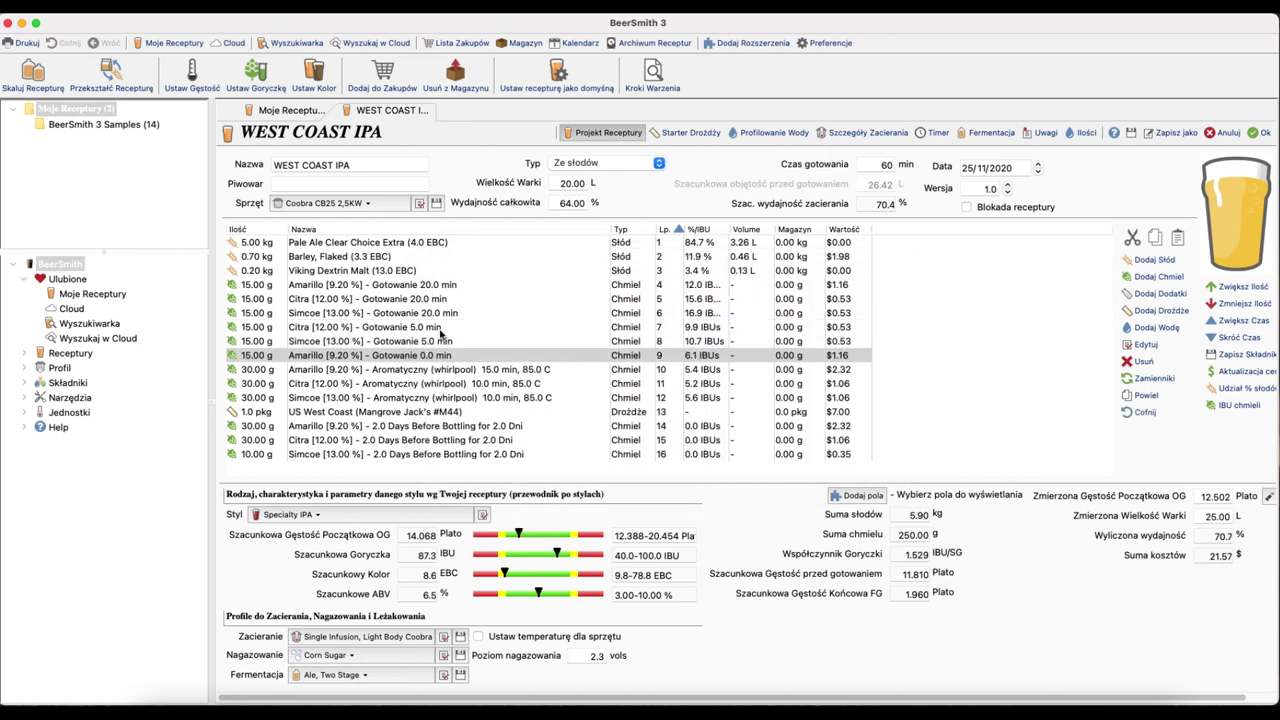
# Step: Set the boil time of the 5-minute Citra hop addition to 0 min, keeping Gotowanie as its use
pyautogui.doubleClick(440, 327)
pyautogui.doubleClick(588, 370)
pyautogui.write('0')
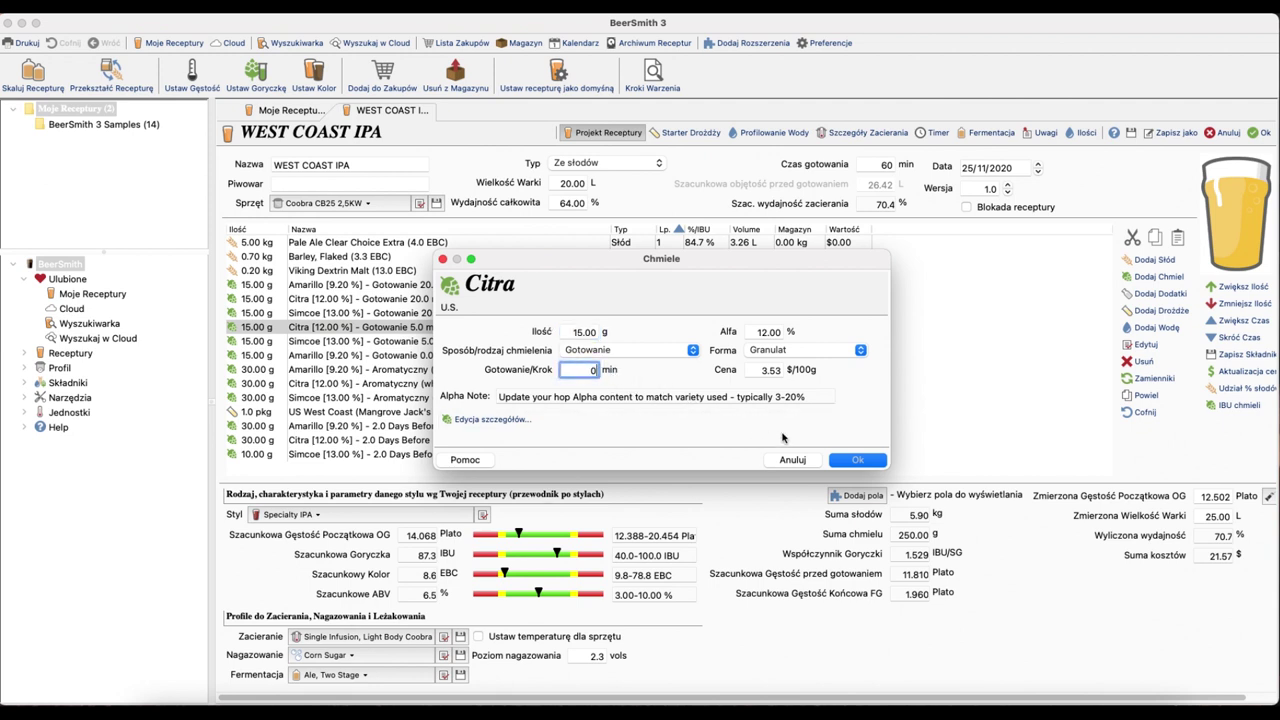
pyautogui.click(846, 461)
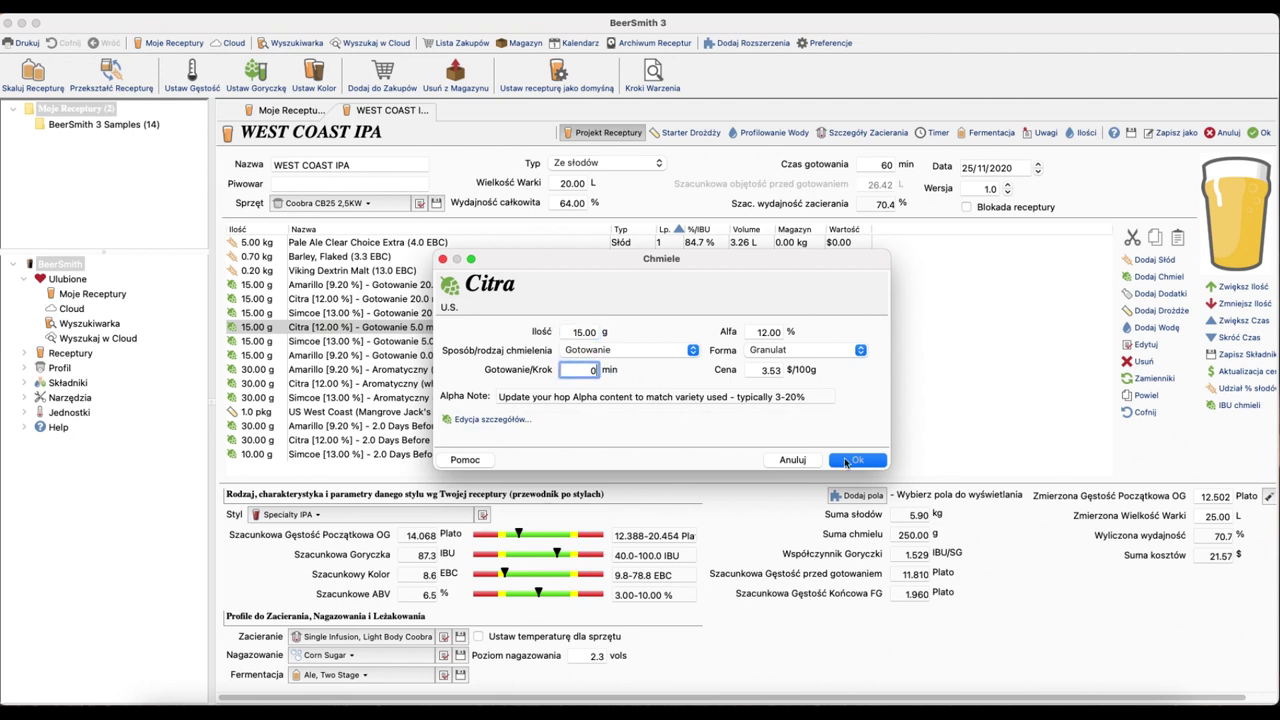
pyautogui.click(690, 351)
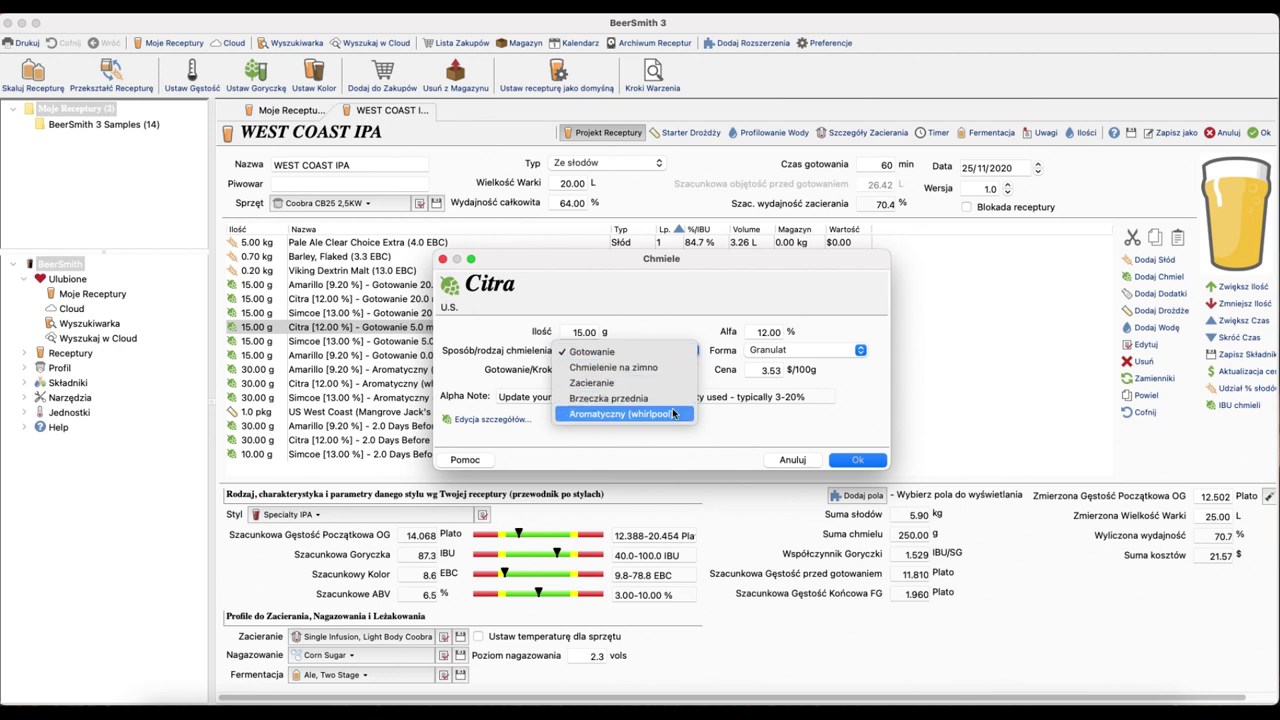
pyautogui.click(740, 425)
pyautogui.click(857, 460)
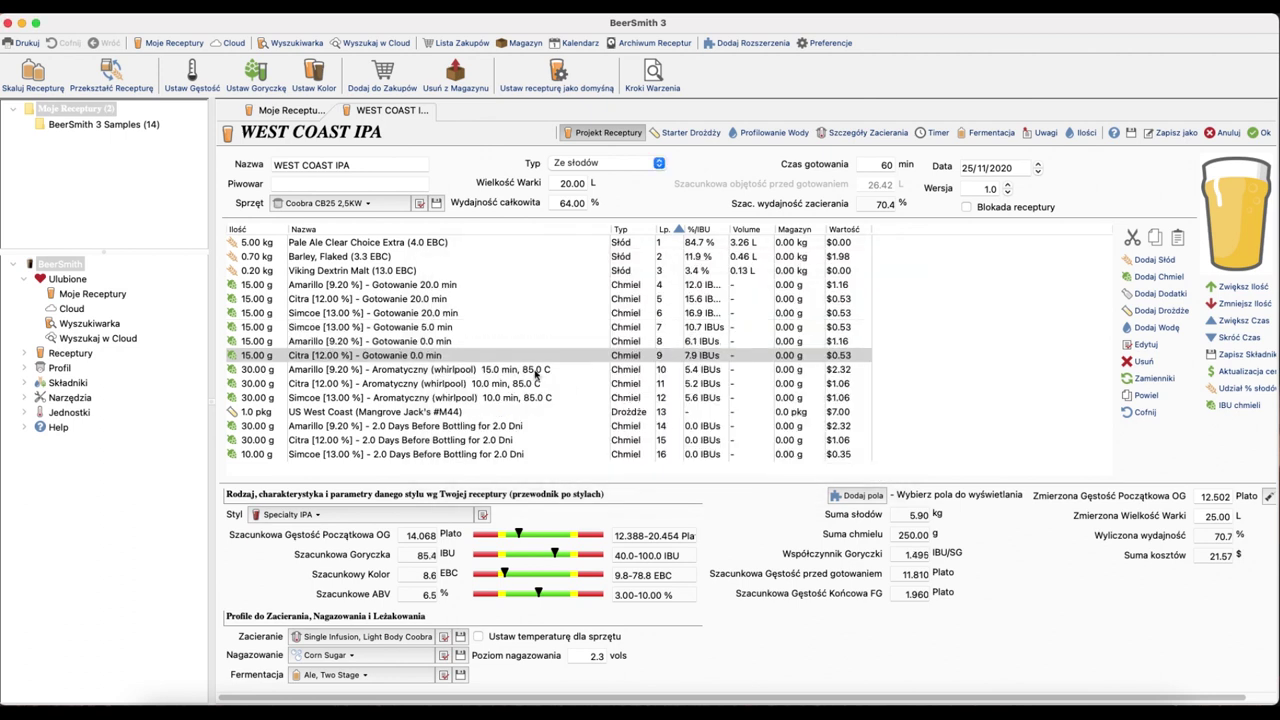
# Step: Set the boil time of the 5-minute Simcoe hop addition to 0 min
pyautogui.click(447, 330)
pyautogui.doubleClick(447, 330)
pyautogui.press('Tab')
pyautogui.write('0')
pyautogui.click(847, 459)
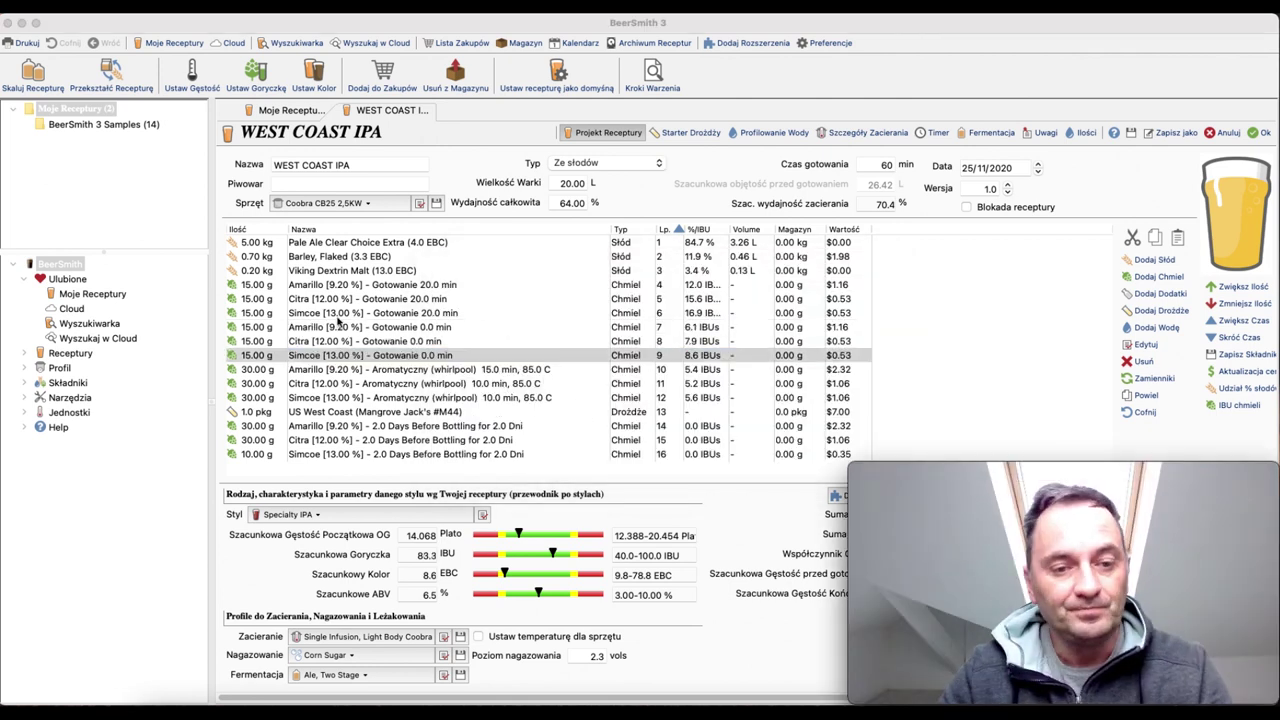
# Step: Set the step time of the Amarillo whirlpool addition to 10 min
pyautogui.doubleClick(503, 372)
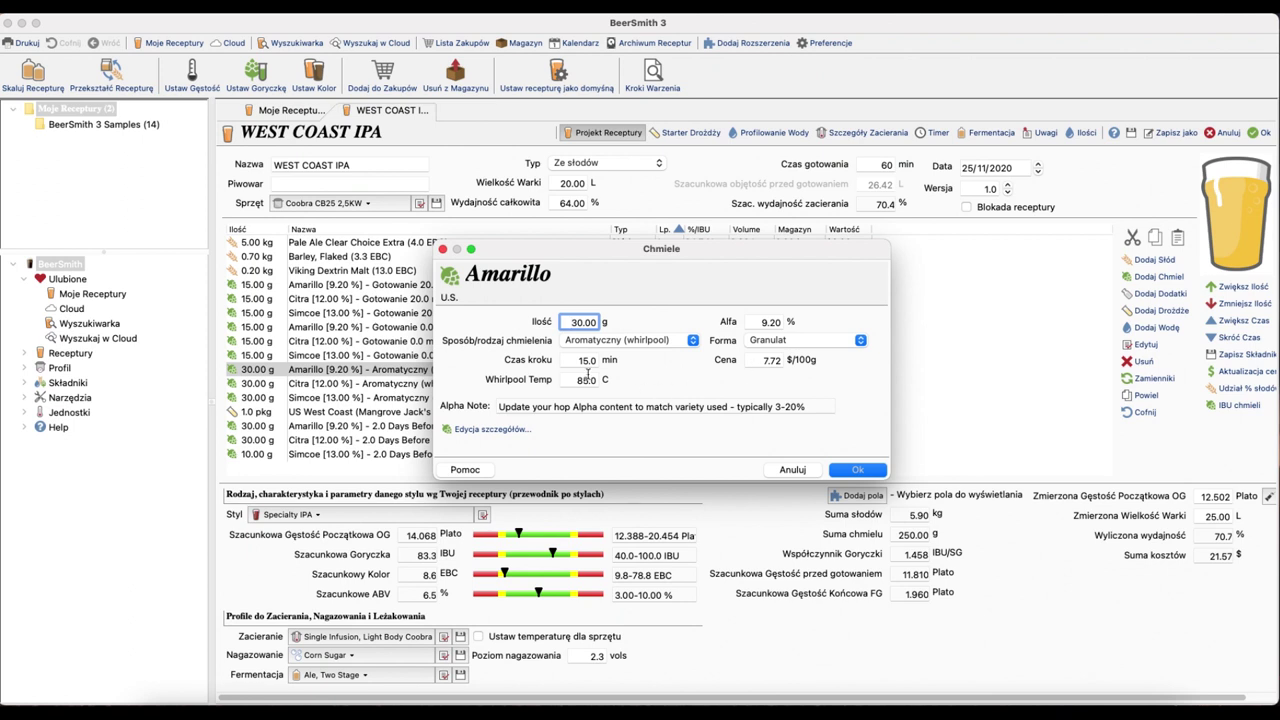
pyautogui.doubleClick(580, 362)
pyautogui.write('1')
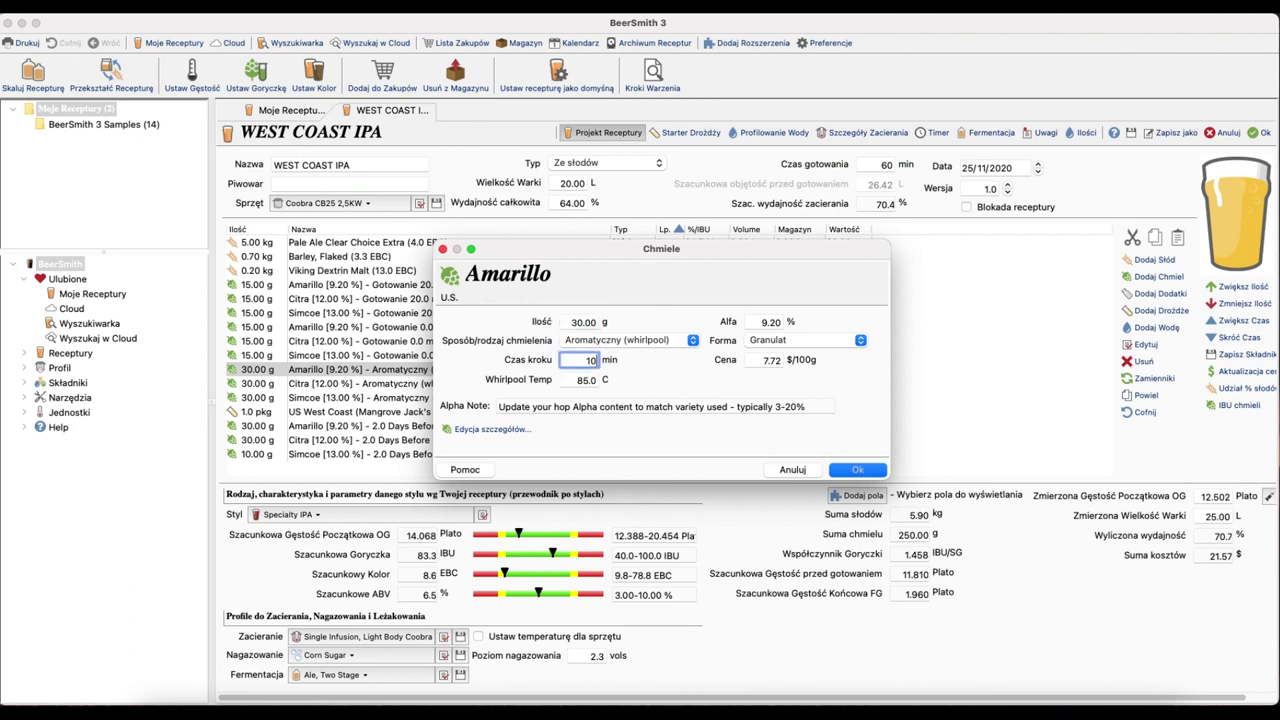
pyautogui.click(872, 469)
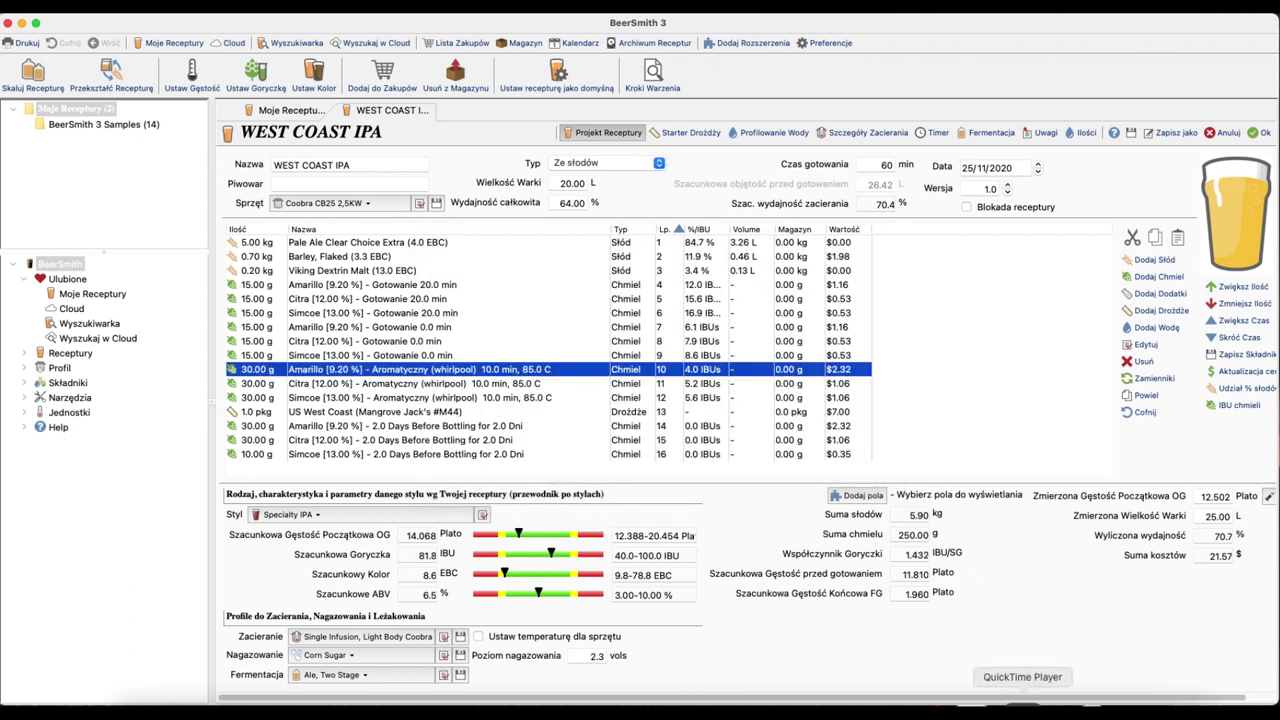
pyautogui.click(1022, 703)
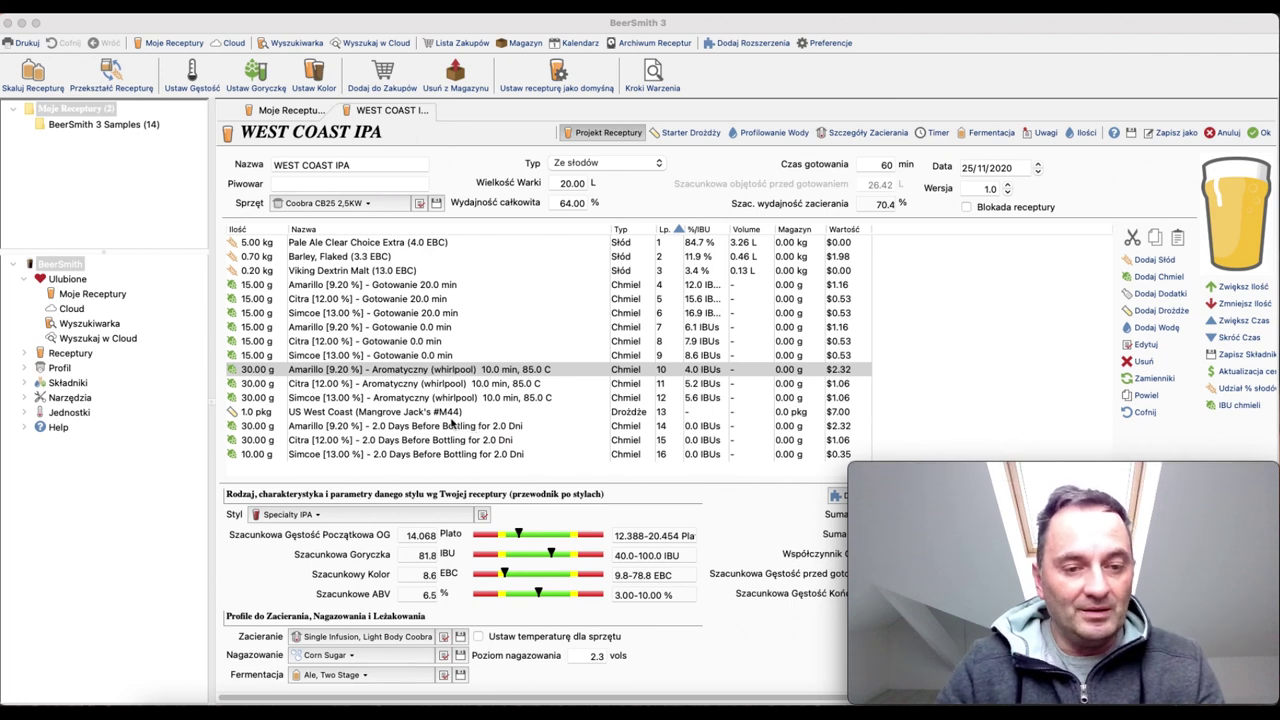
# Step: Reduce the amount of the Amarillo whirlpool addition to 15 g
pyautogui.doubleClick(496, 370)
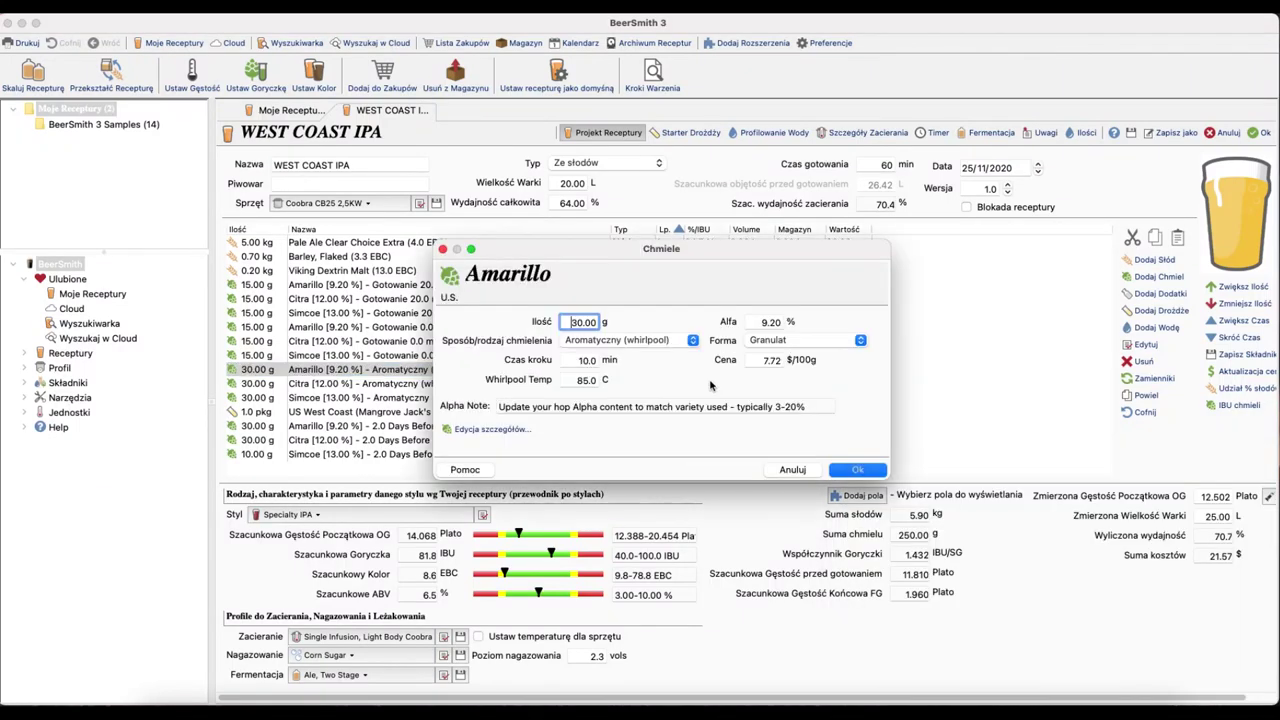
pyautogui.doubleClick(594, 322)
pyautogui.click(857, 469)
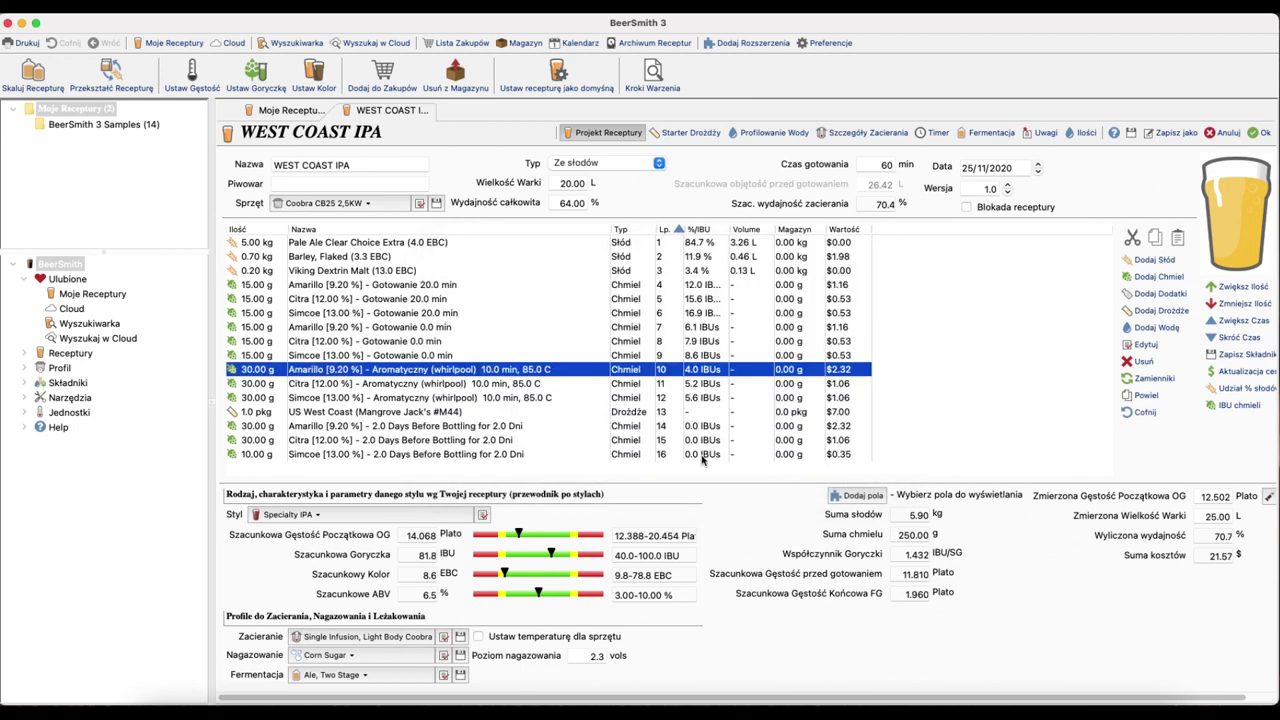
# Step: Reduce the amount of the Citra whirlpool addition to 15 g
pyautogui.click(341, 371)
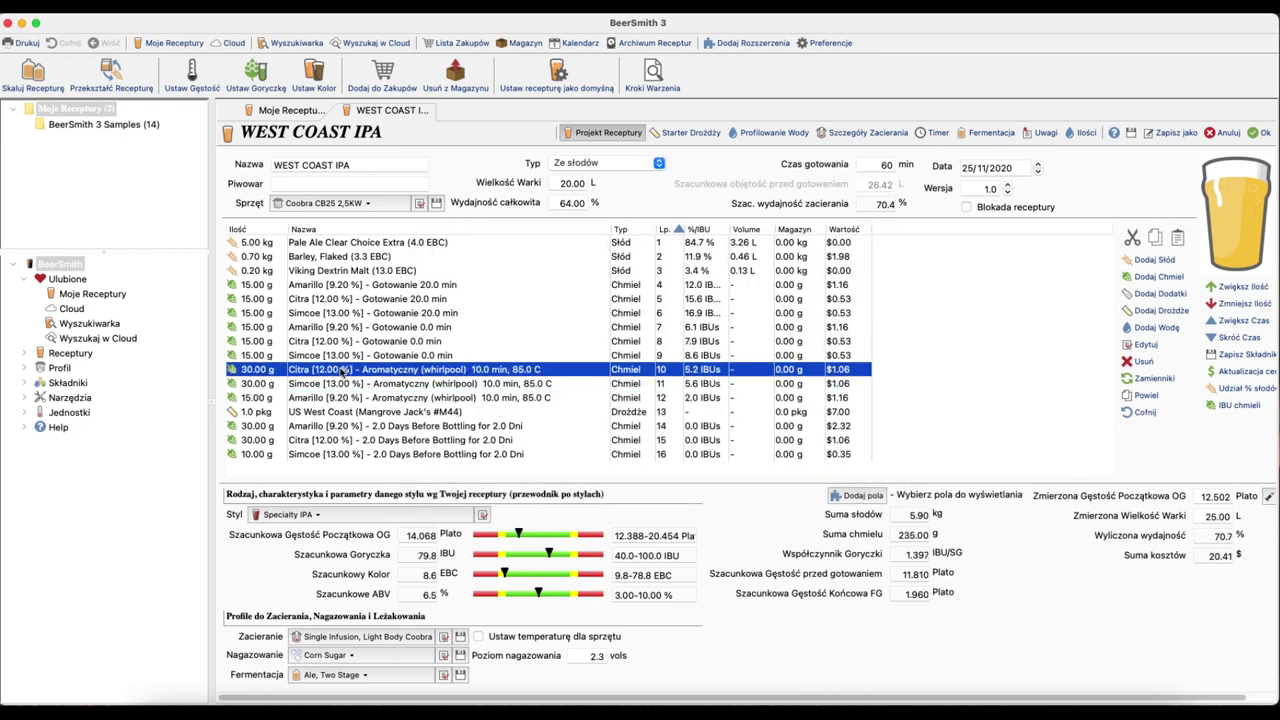
pyautogui.doubleClick(341, 370)
pyautogui.doubleClick(600, 322)
pyautogui.write('15')
pyautogui.click(857, 469)
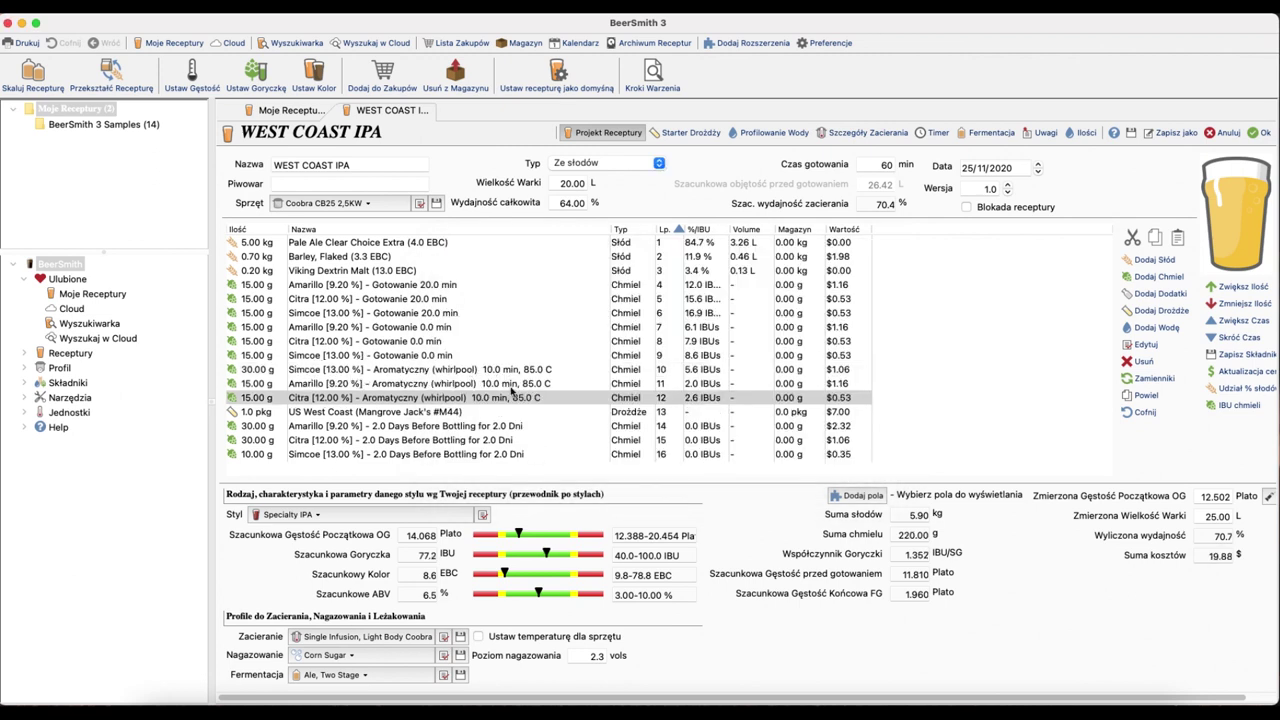
# Step: Reduce the amount of the Simcoe whirlpool addition to 15 g
pyautogui.click(378, 370)
pyautogui.doubleClick(375, 370)
pyautogui.write('15')
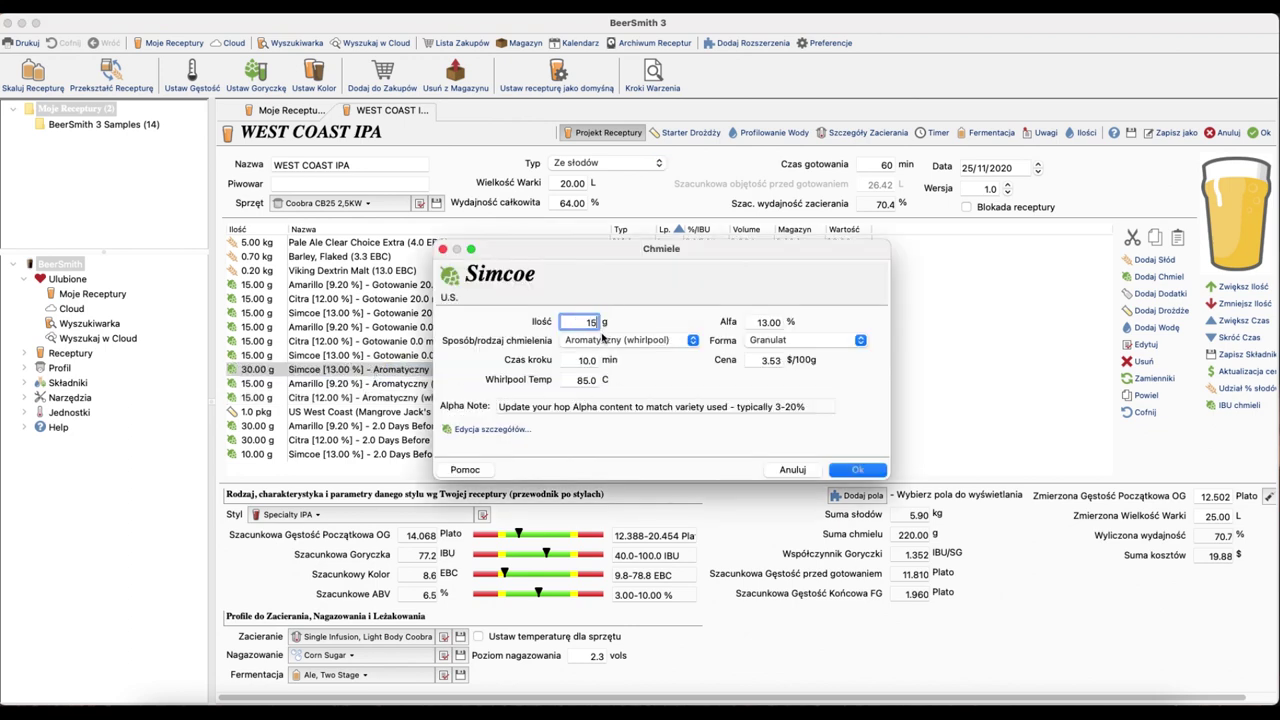
pyautogui.click(857, 469)
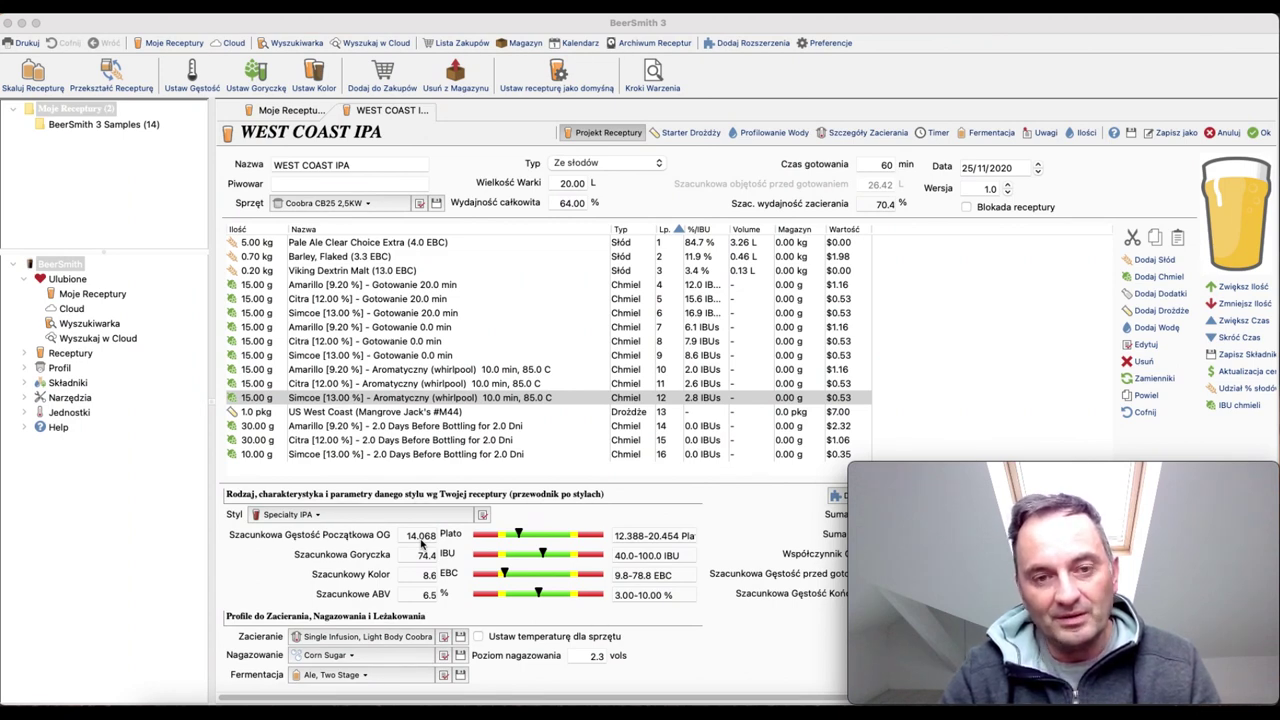
# Step: Try batch sizes of 25 L and 24 L for the recipe and settle on 23 L
pyautogui.click(584, 184)
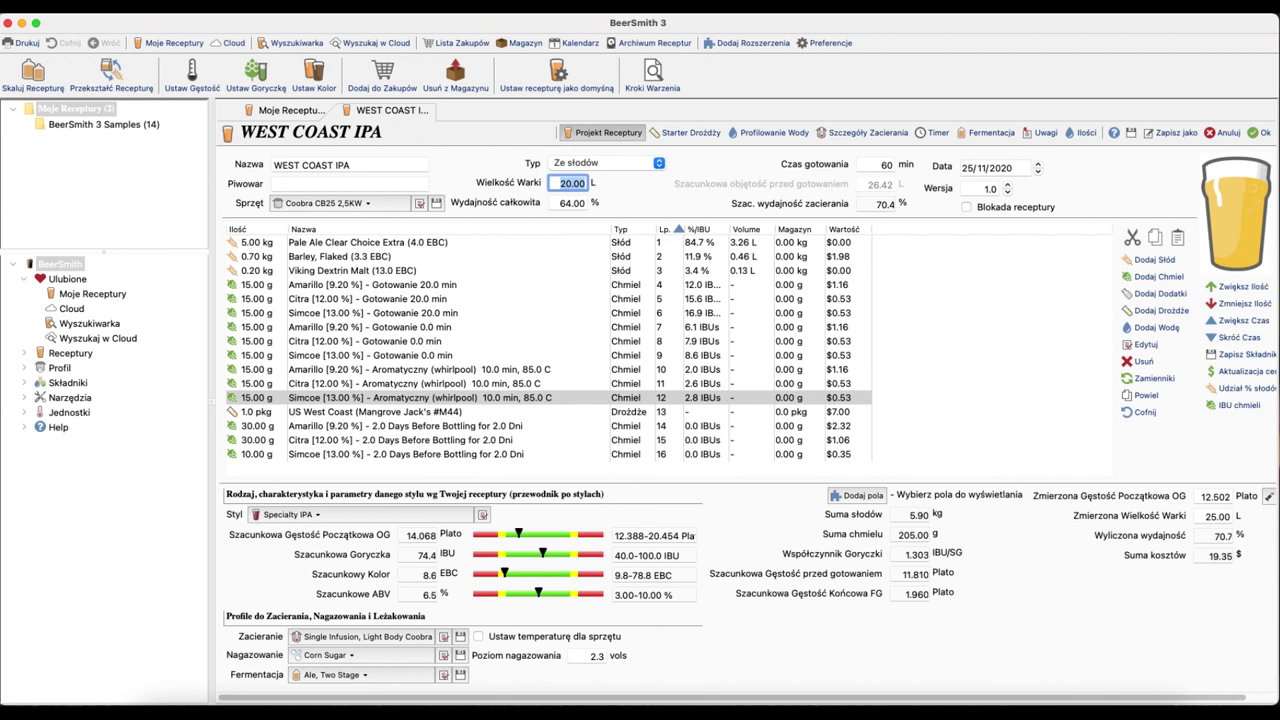
pyautogui.write('25')
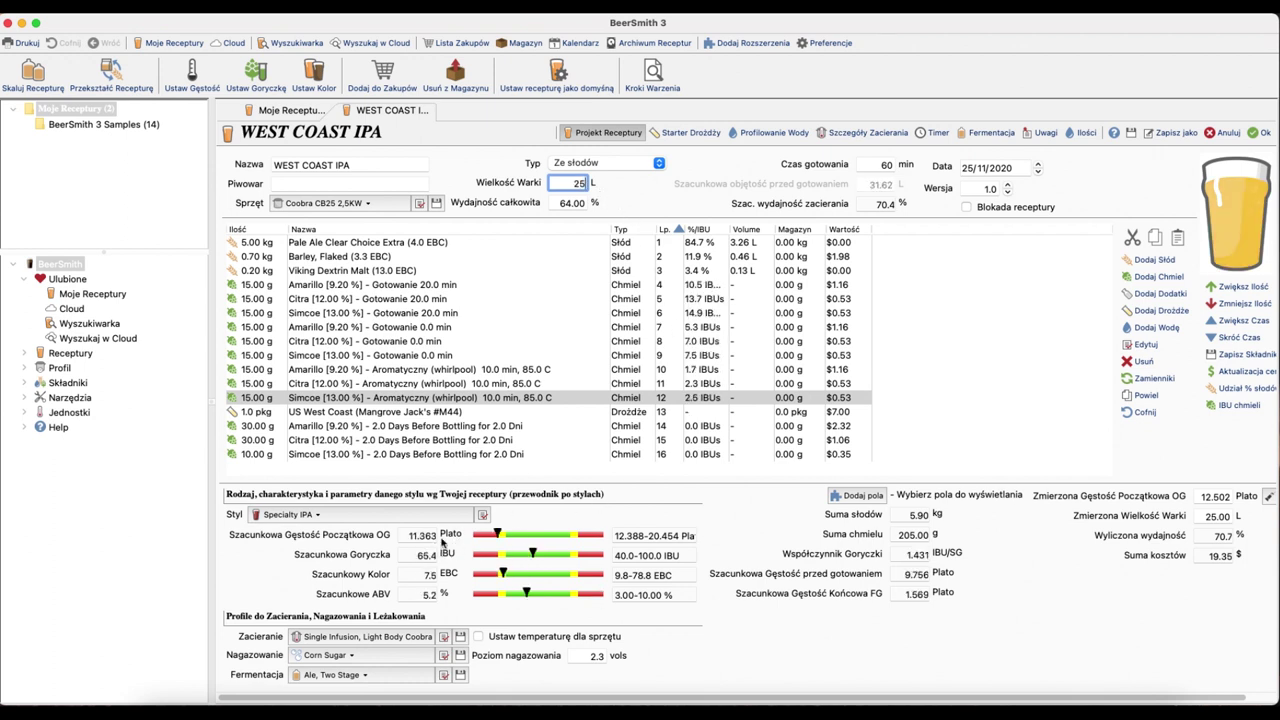
pyautogui.doubleClick(578, 184)
pyautogui.write('24')
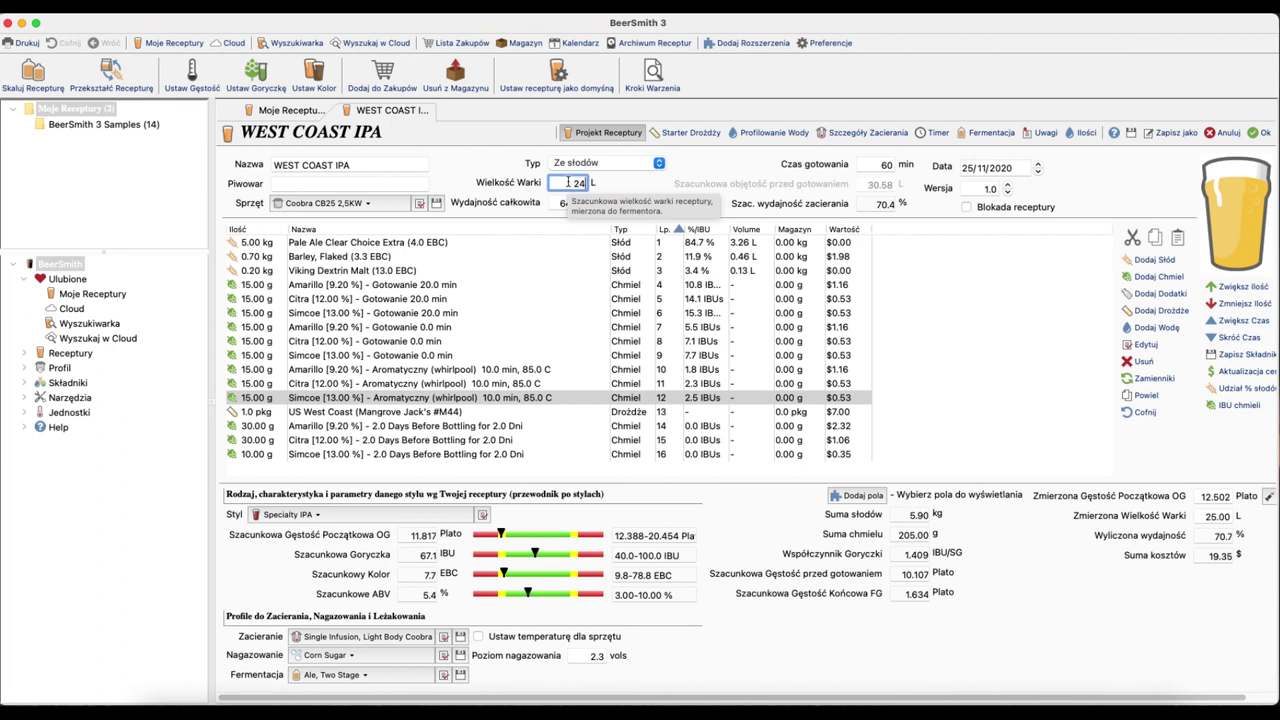
pyautogui.write('23')
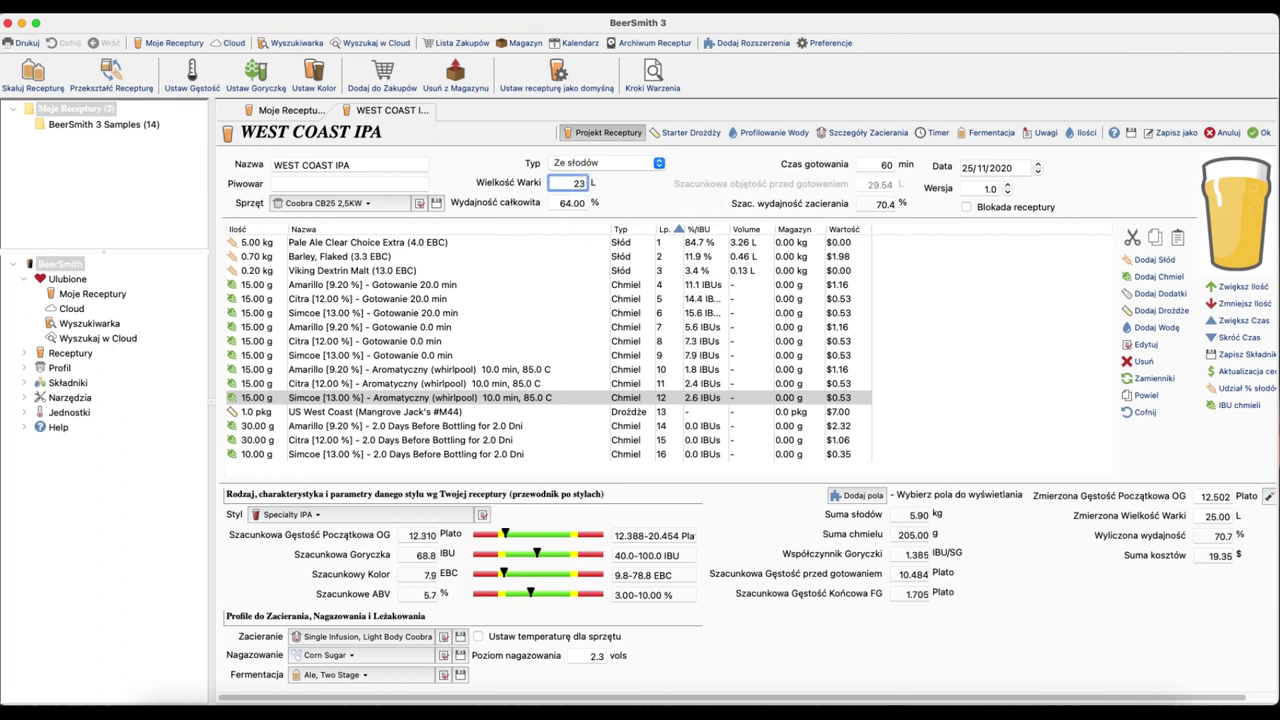
pyautogui.press('Return')
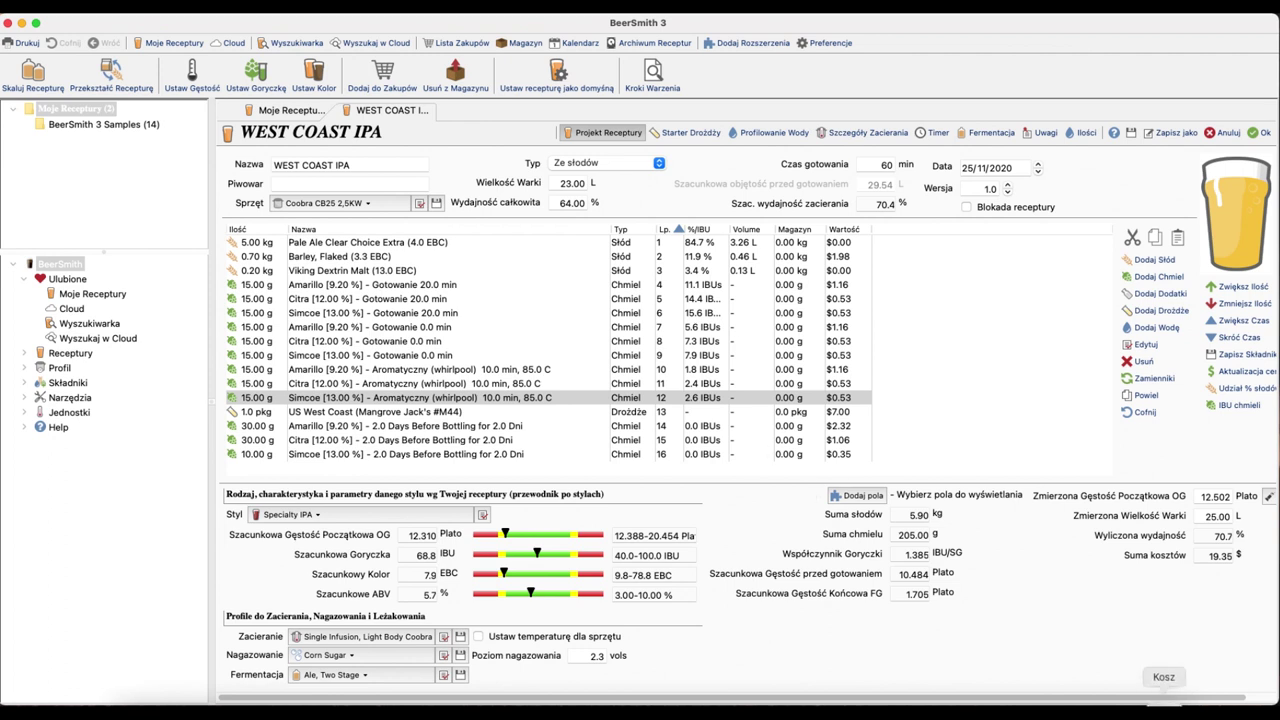
pyautogui.click(1022, 704)
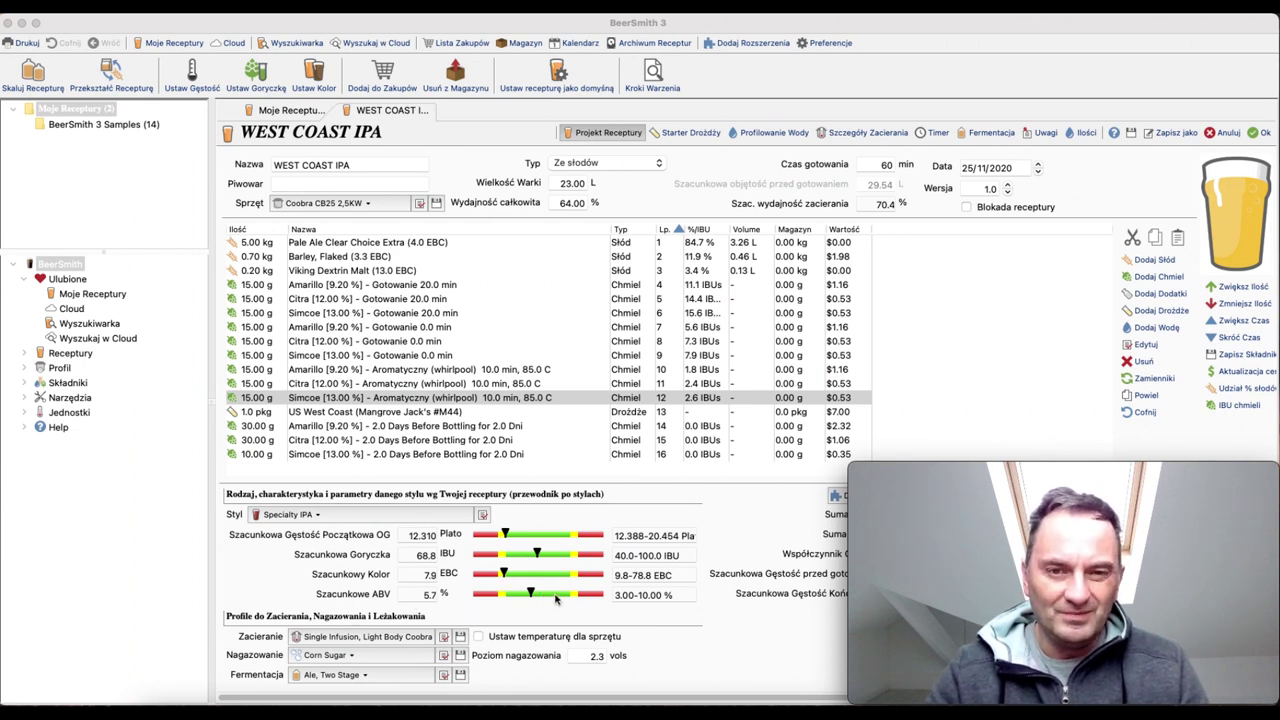
# Step: Open the recipe's yeast starter page to check the cell count and dry yeast requirements
pyautogui.click(702, 133)
pyautogui.click(700, 134)
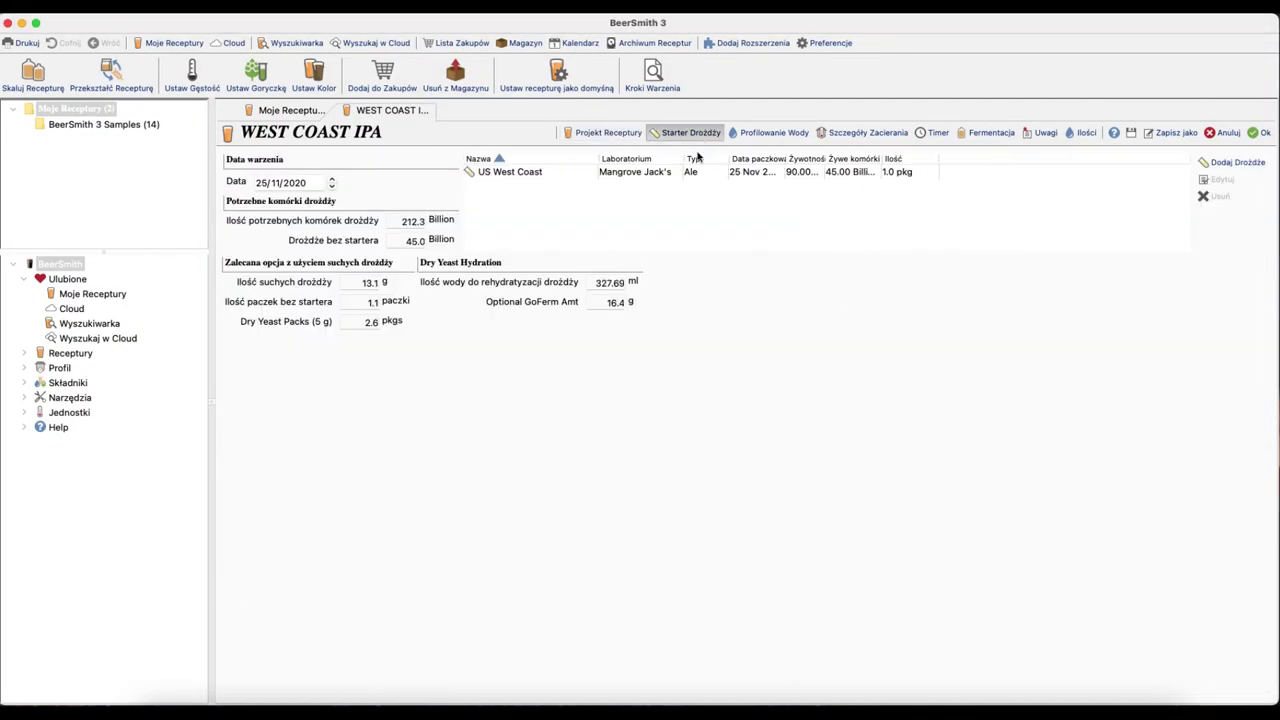
pyautogui.click(1027, 705)
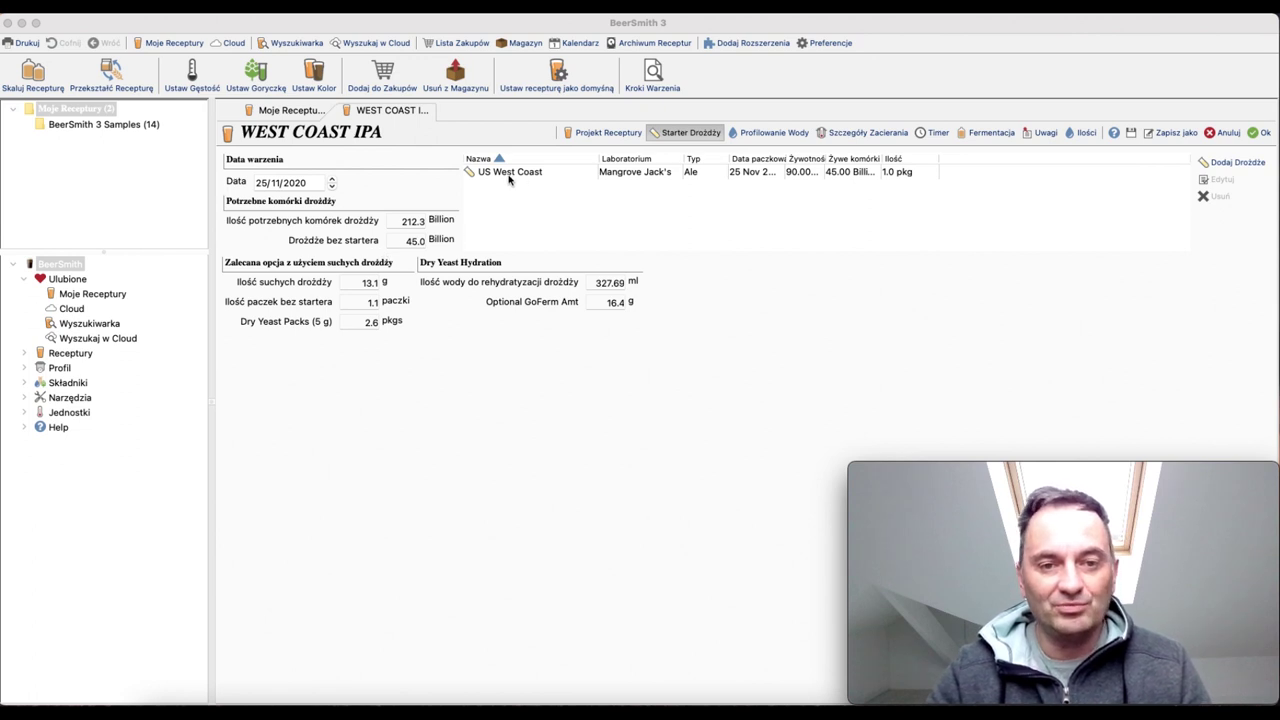
# Step: Set the packaging date of the US West Coast yeast to 25/10/2020
pyautogui.doubleClick(749, 173)
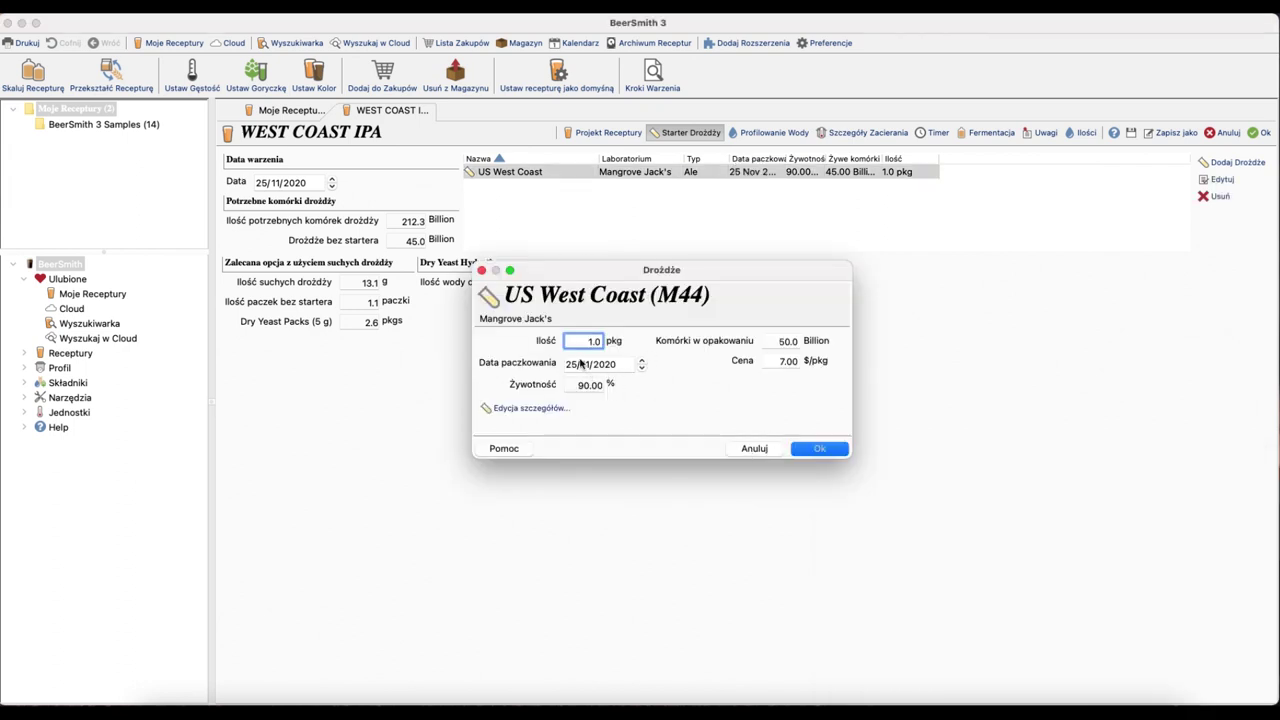
pyautogui.click(586, 364)
pyautogui.press('Down')
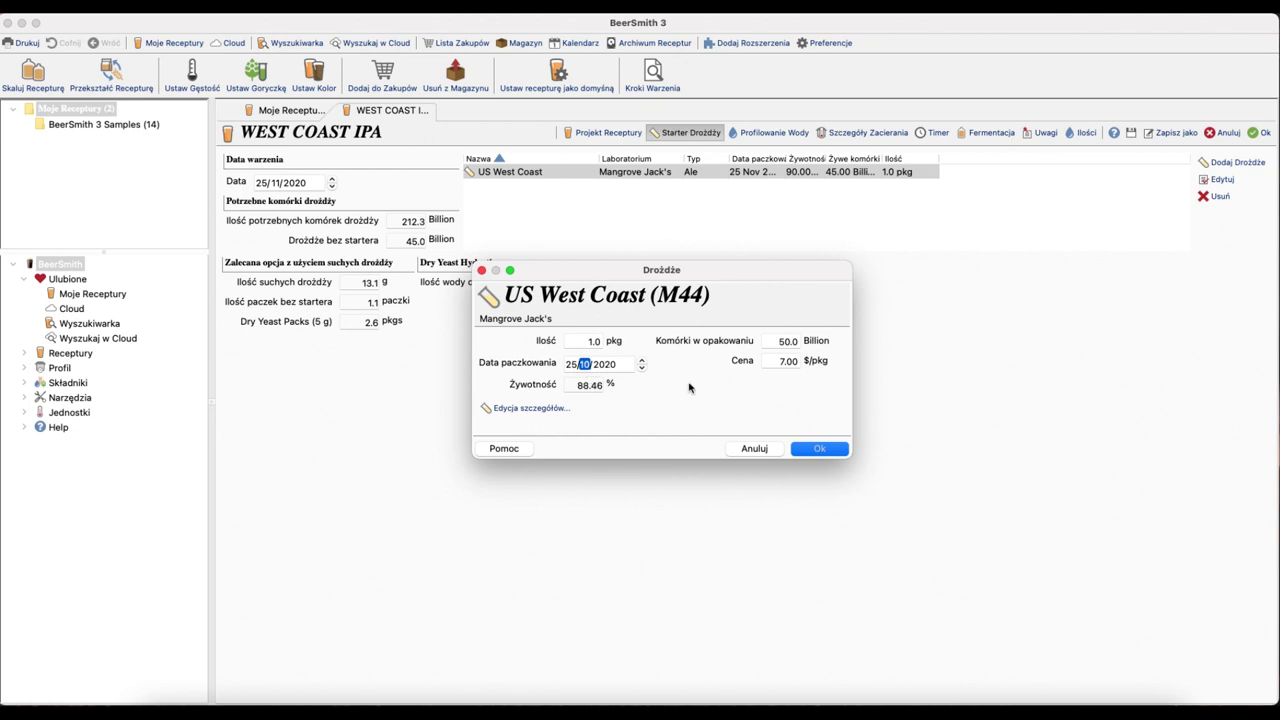
pyautogui.click(830, 452)
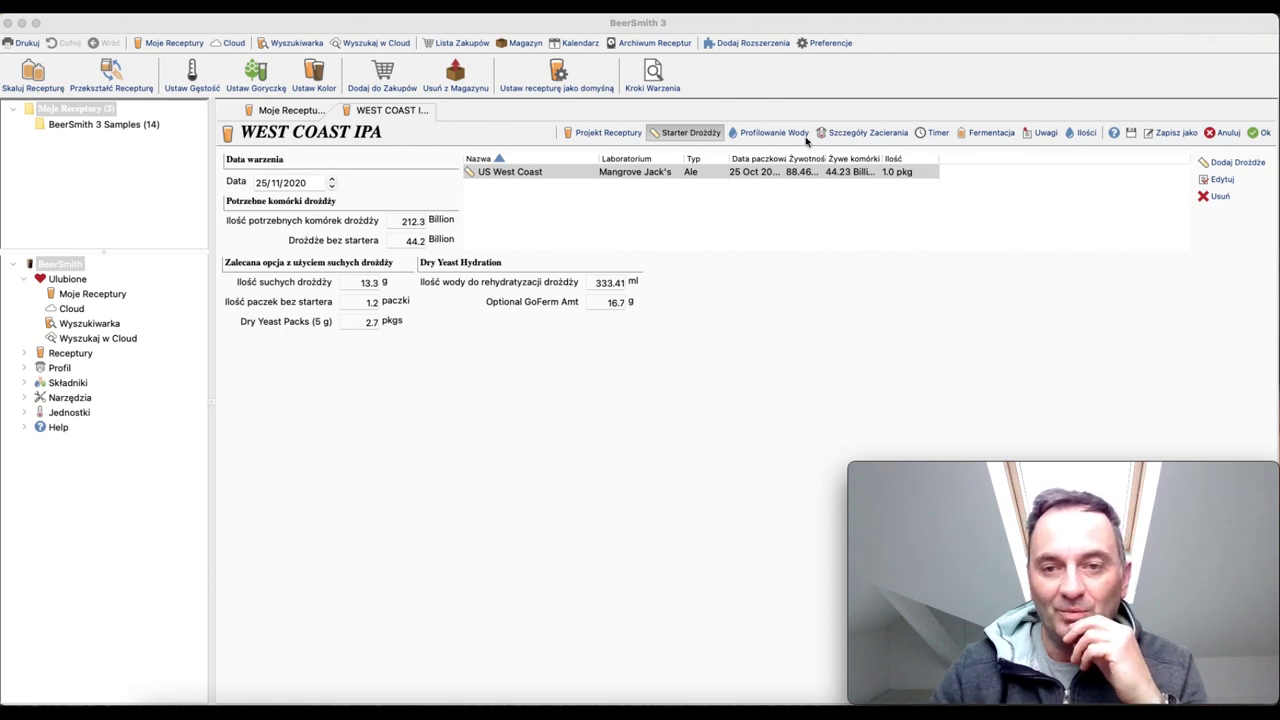
# Step: Review the recipe's water profile and mash details, and return to the main recipe design page
pyautogui.click(765, 132)
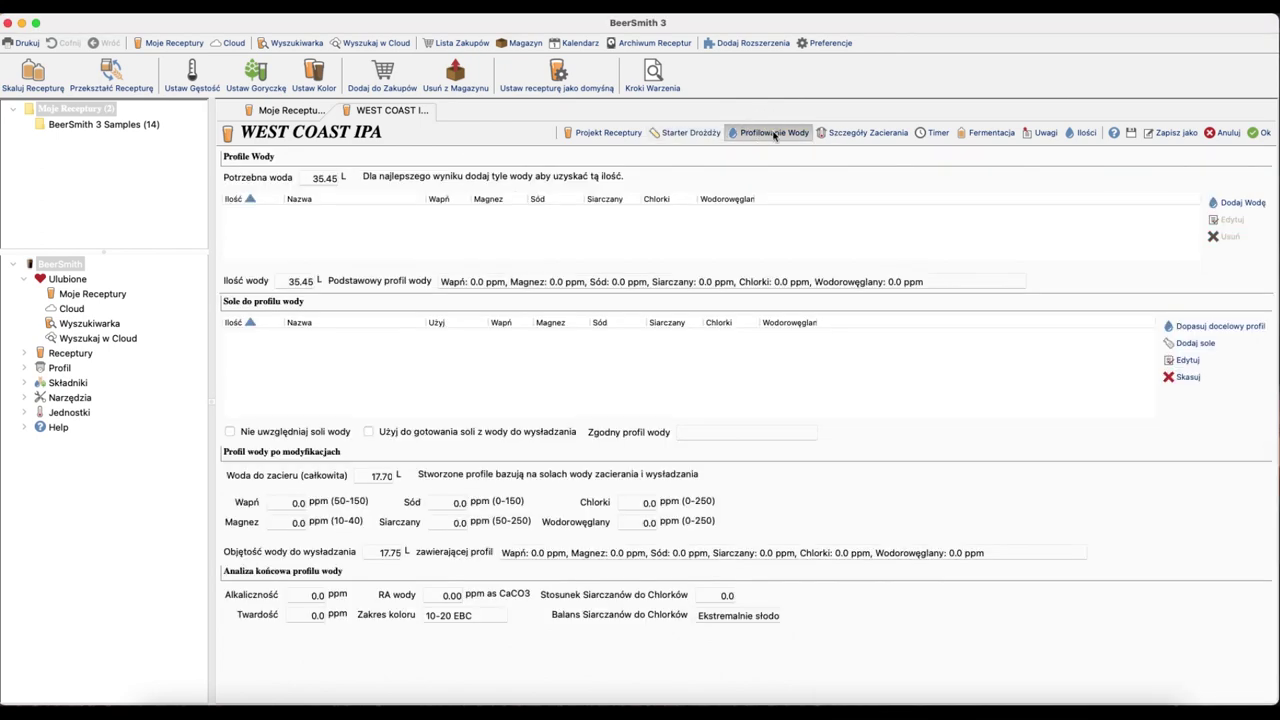
pyautogui.click(846, 137)
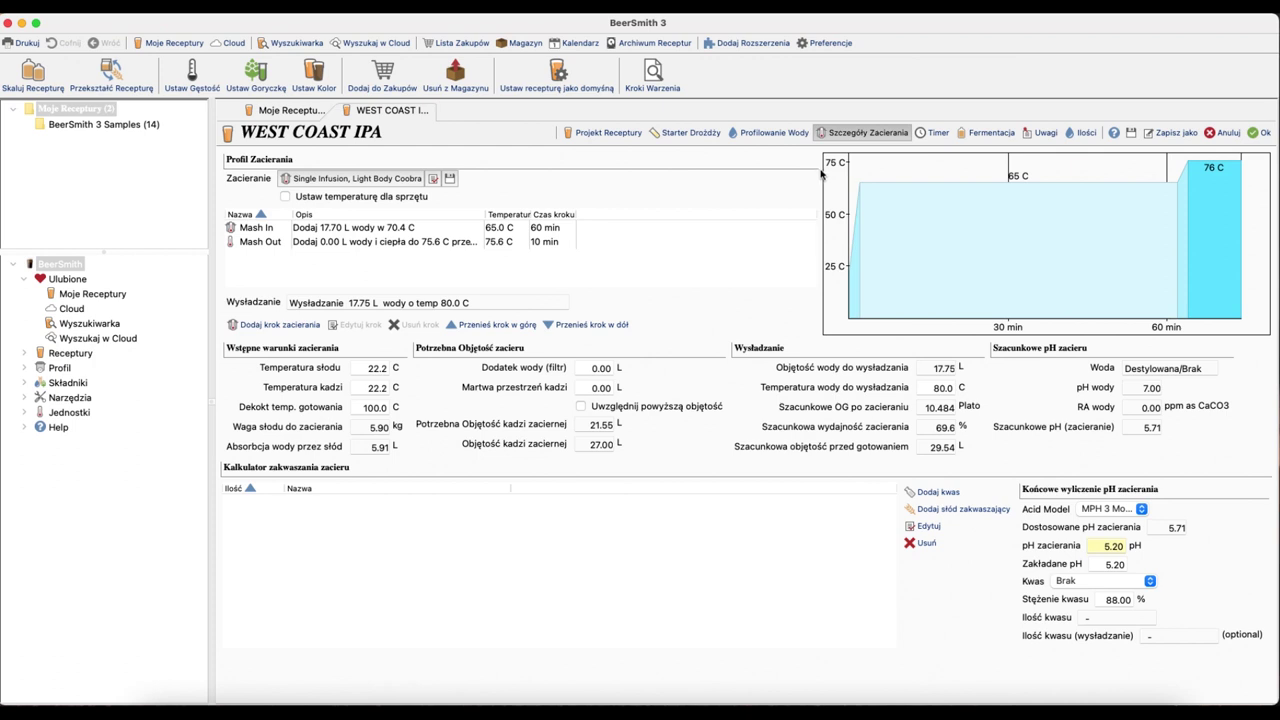
pyautogui.click(1040, 700)
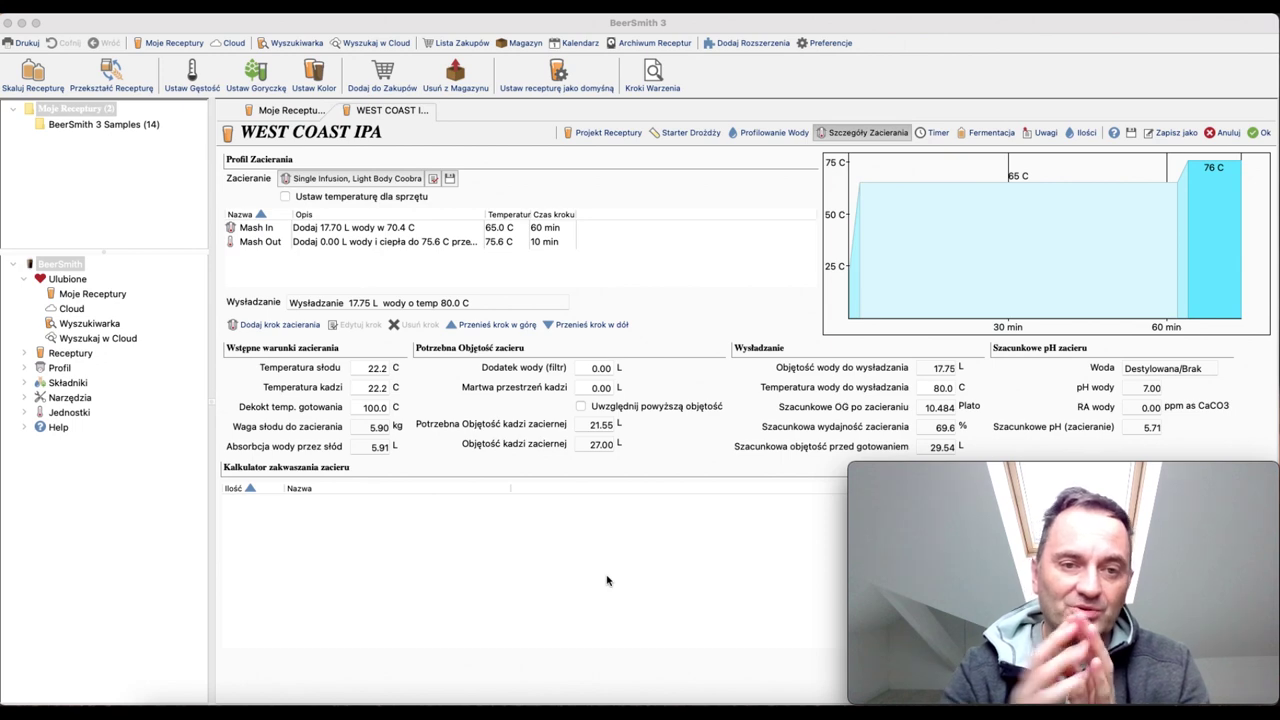
pyautogui.click(628, 133)
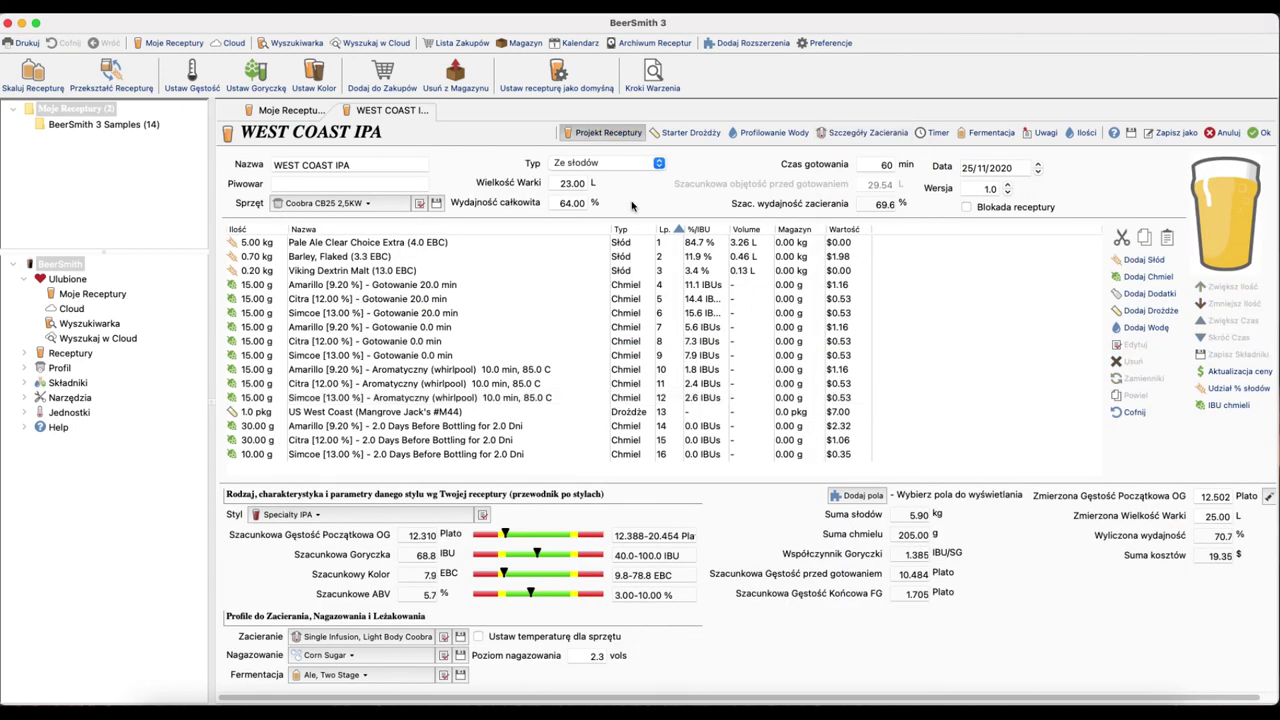